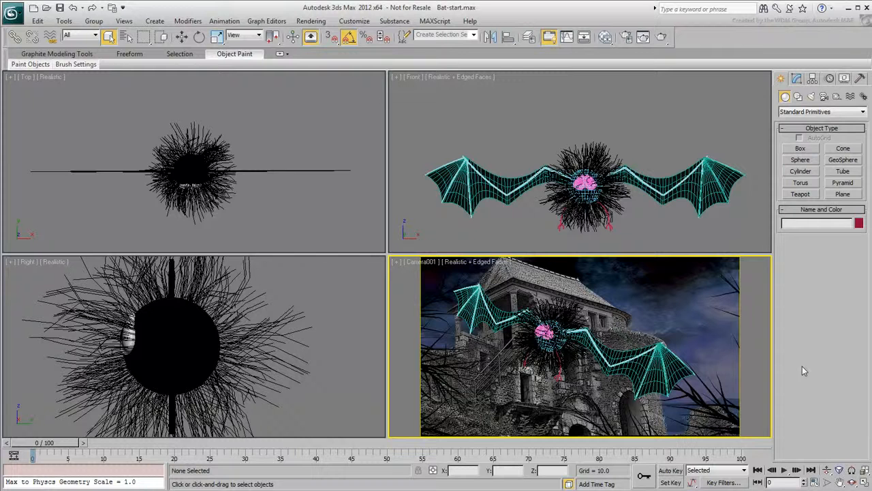
Step: Switch off the Hair and Fur modifier on the bat's head
left_click(586, 194)
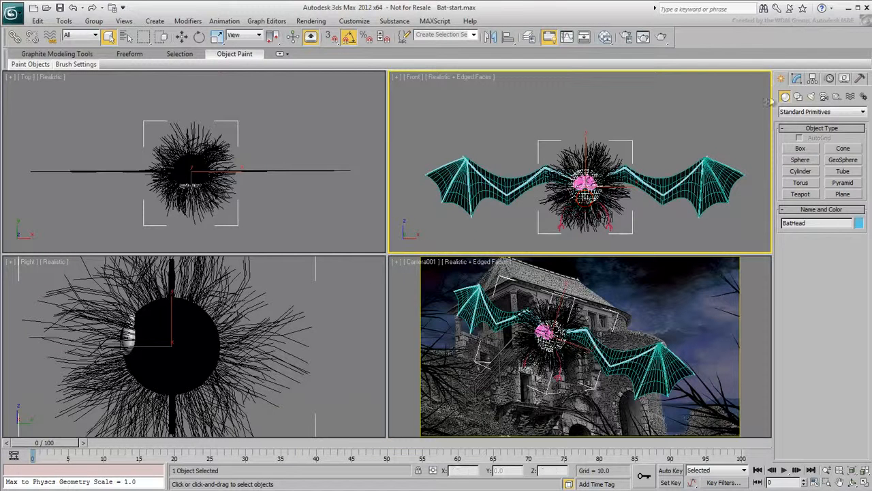
left_click(797, 78)
left_click(784, 123)
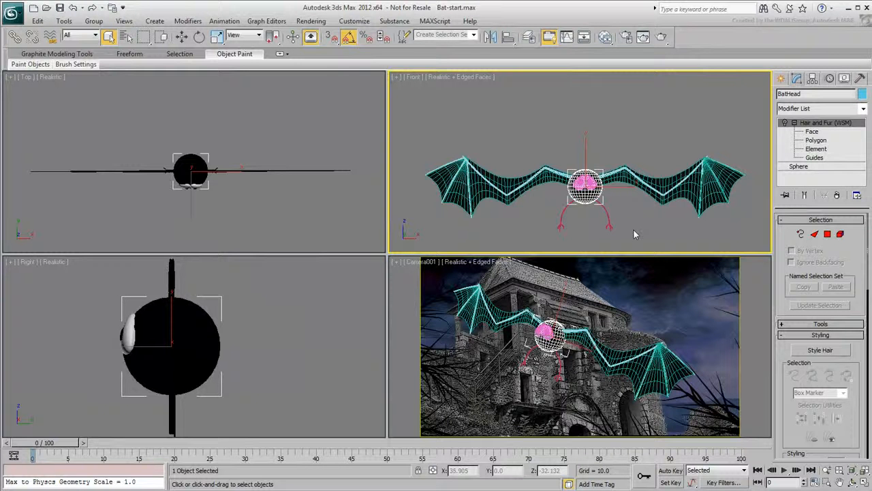
Step: Maximize the Front view around the bat's right-hand wing and display it in wireframe
middle_click_drag(634, 231, 624, 209)
key("alt+w")
middle_click_drag(571, 231, 462, 313)
scroll(463, 312, "up", 7)
middle_click_drag(449, 270, 410, 333)
key("F3")
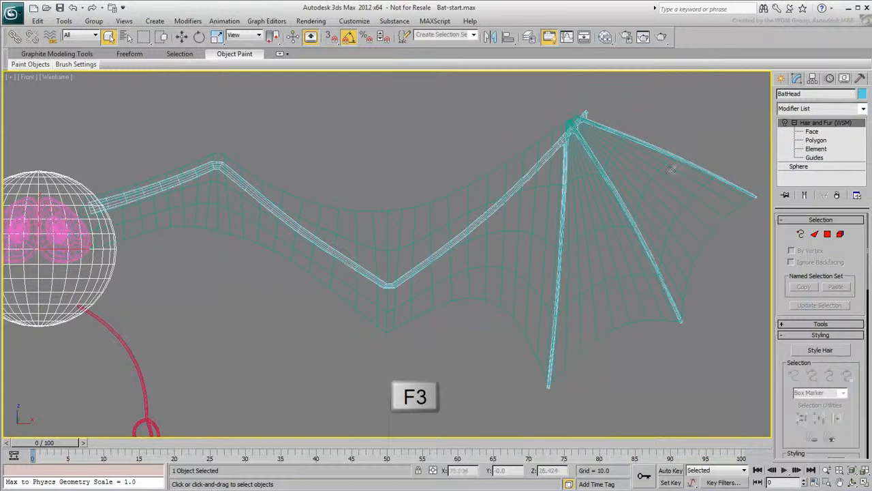
Step: Draw a chain of three bones from the head along the right-hand wing's arm to the wrist, ending with a nub
left_click(781, 79)
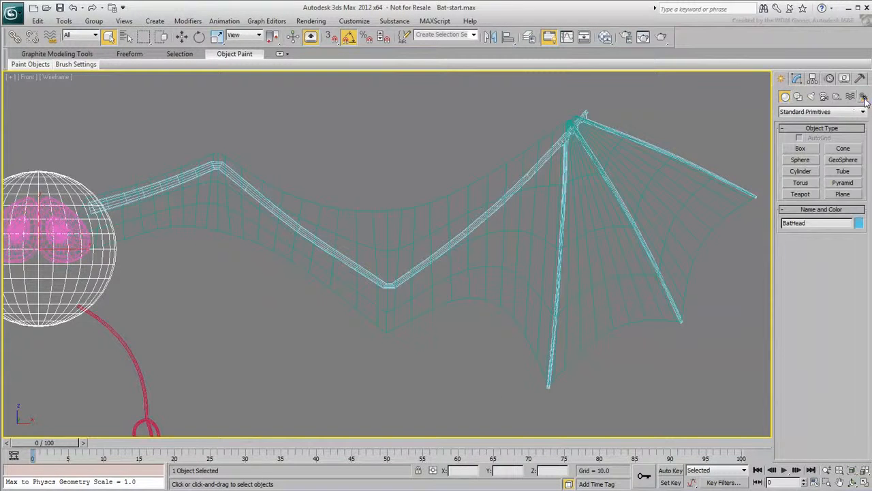
left_click(863, 97)
left_click(801, 149)
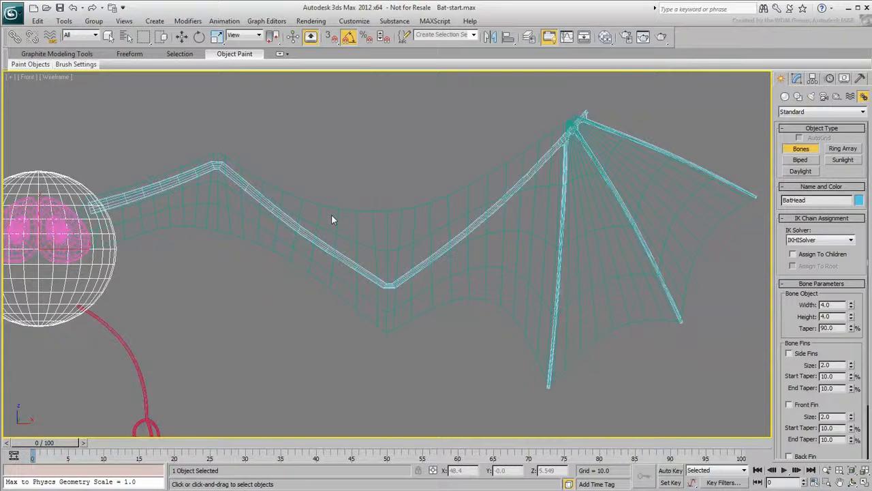
left_click(87, 206)
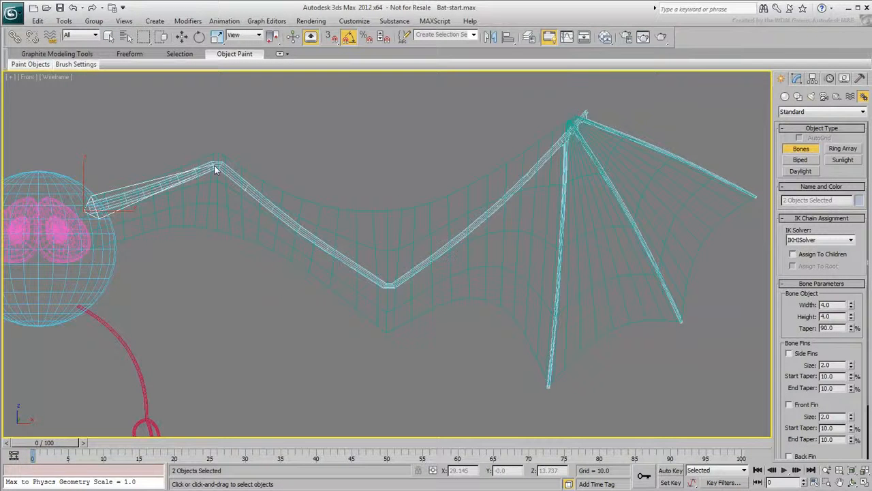
left_click(388, 286)
left_click(582, 120)
right_click(475, 232)
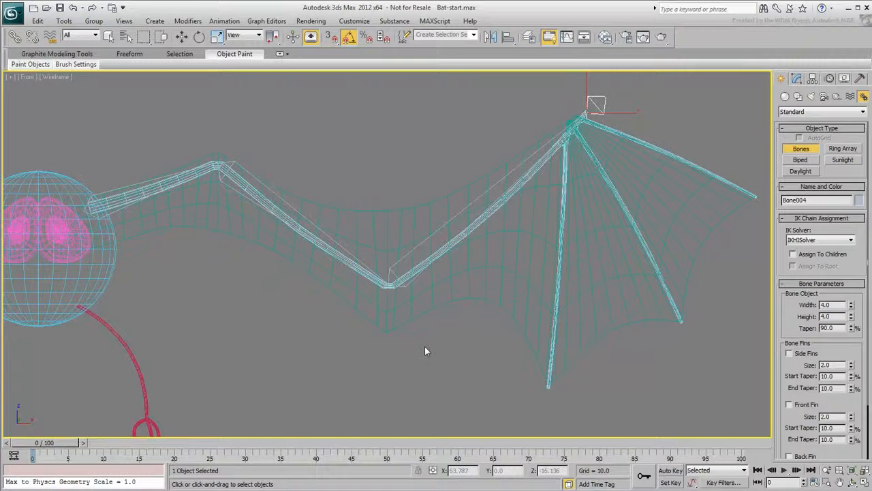
Step: Draw a separate bone along the wing's inner finger, from just below the wrist to the membrane's lower tip
middle_click_drag(511, 279, 328, 285)
scroll(374, 293, "up", 3)
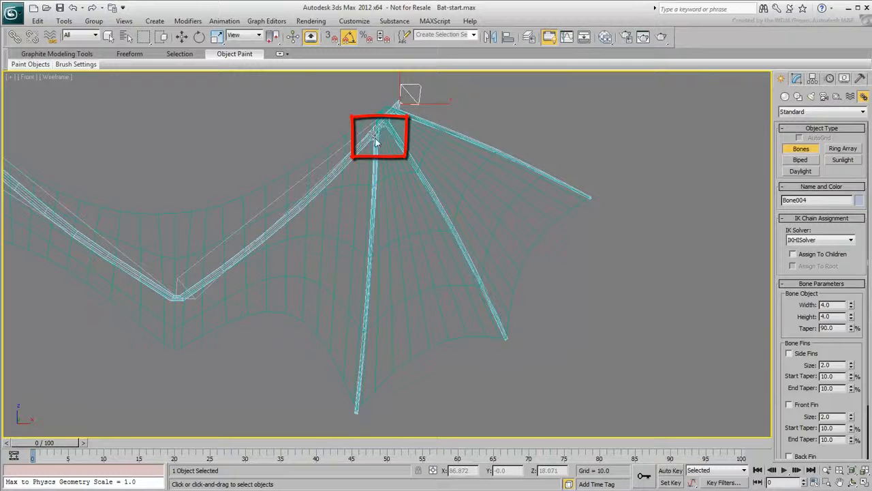
left_click(375, 134)
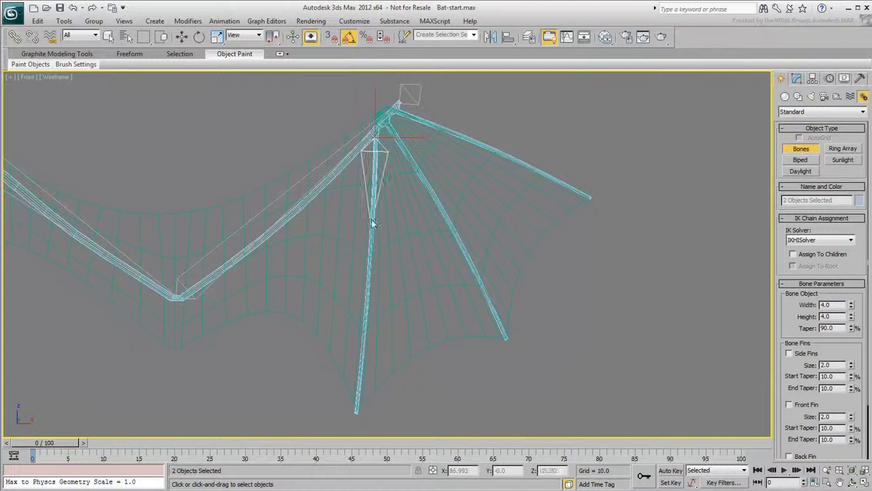
left_click(357, 412)
right_click(417, 301)
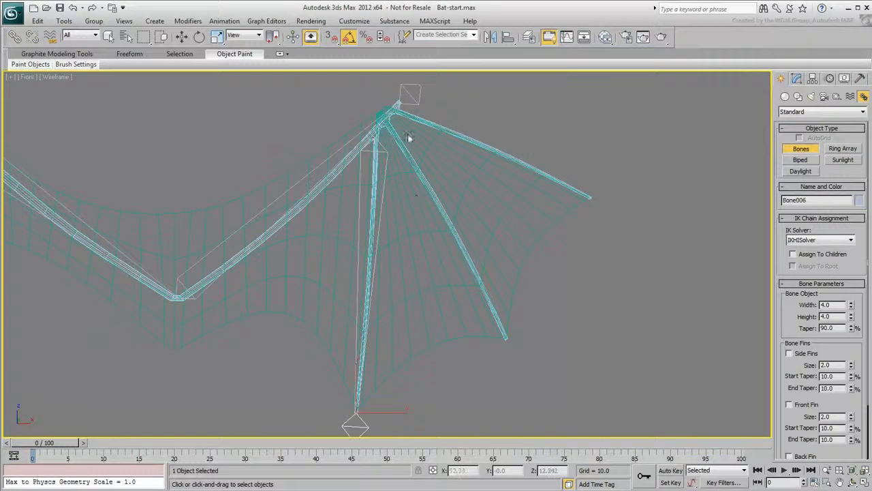
Step: Draw separate bones along the wing's middle and outer fingers, and return the view to shaded display
left_click(387, 126)
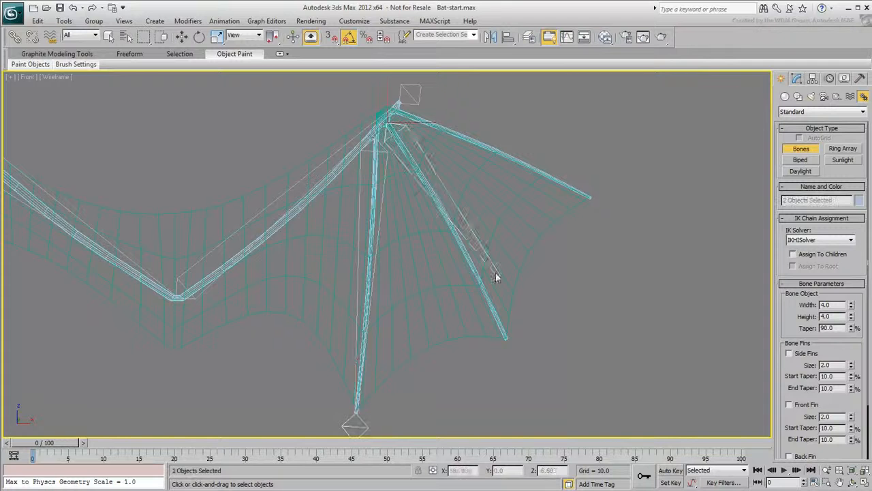
left_click(505, 339)
right_click(506, 339)
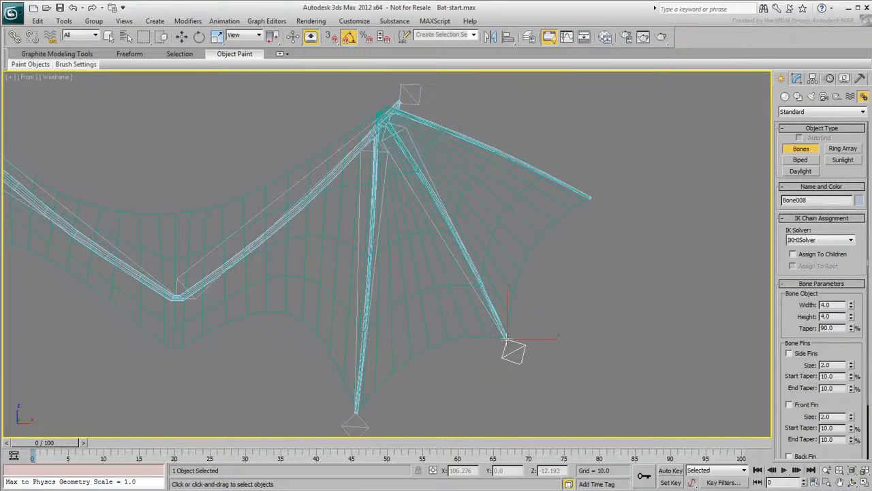
left_click(399, 110)
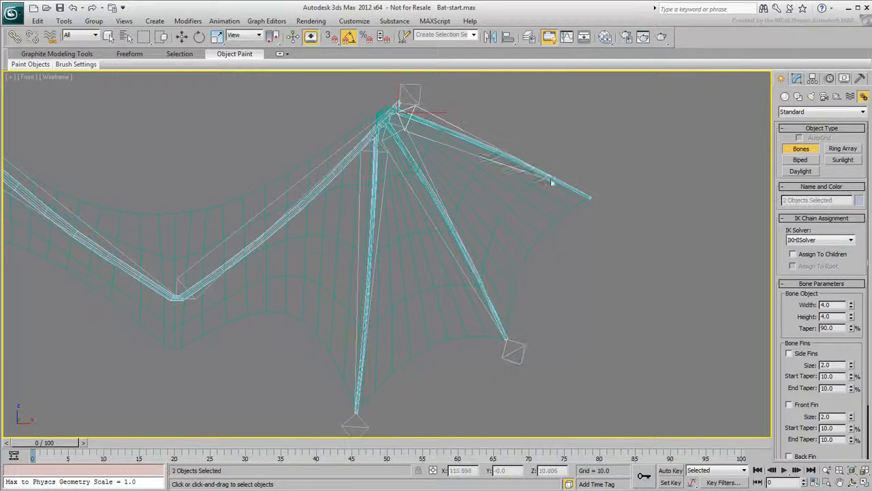
right_click(592, 199)
key("F3")
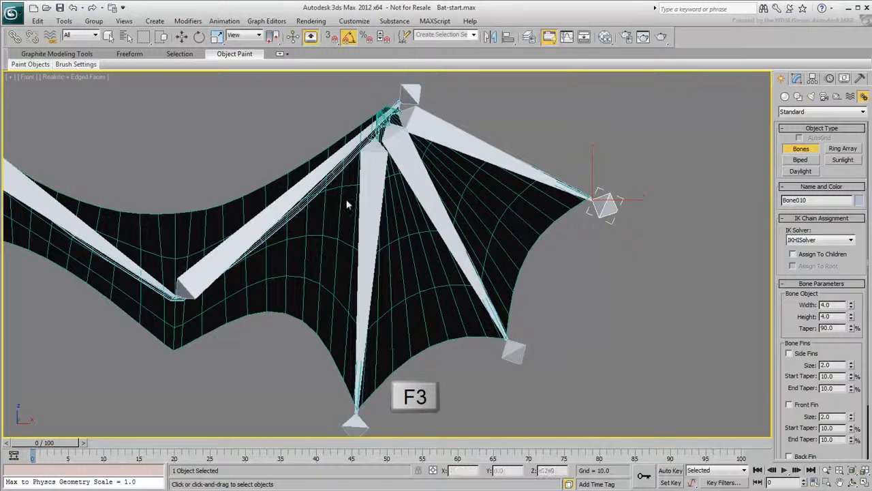
Step: Select the three finger bones and link them to the last arm bone before the wrist
scroll(731, 282, "down", 3)
left_click(108, 36)
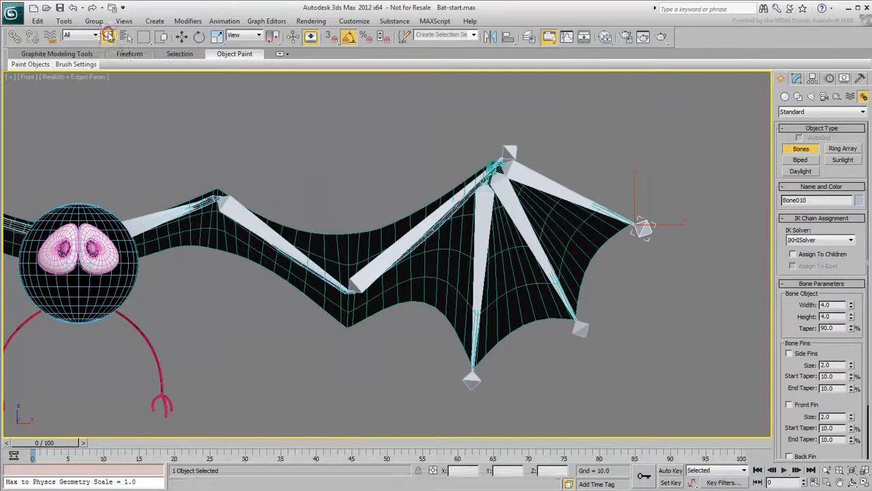
left_click(485, 224)
left_click(516, 221)
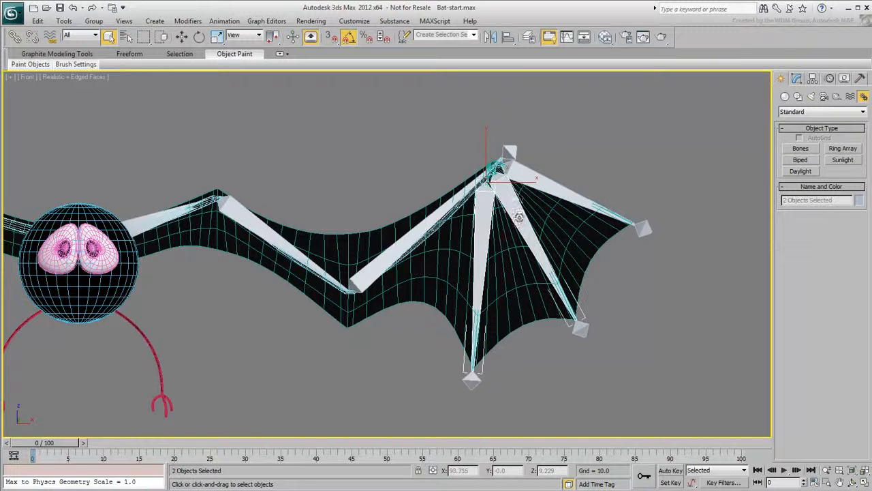
left_click(529, 180, "ctrl")
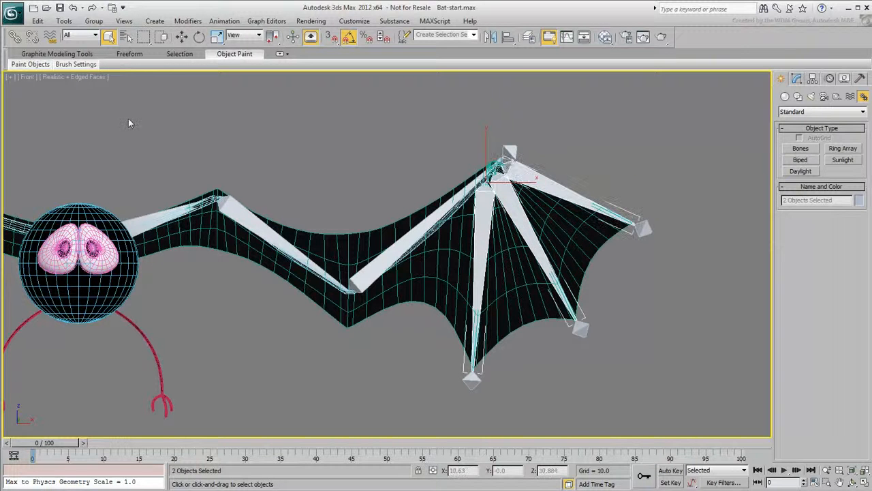
left_click(15, 36)
left_click(477, 226, "ctrl")
left_click_drag(478, 226, 407, 238)
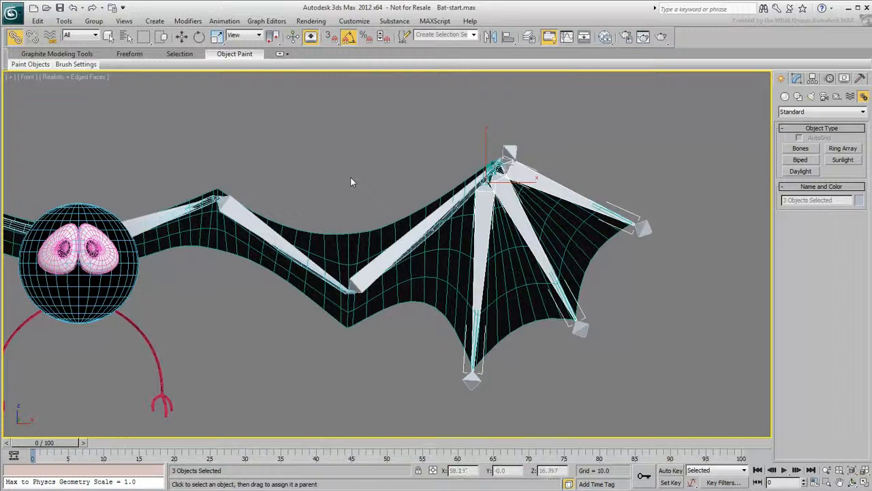
Step: Link the wing's root bone to the bat's head
left_click(141, 223)
left_click_drag(140, 223, 88, 213)
middle_click_drag(89, 213, 198, 234)
Step: Move the bat's head temporarily to test the bone linkage, and cancel the move
right_click(276, 217)
left_click(273, 223)
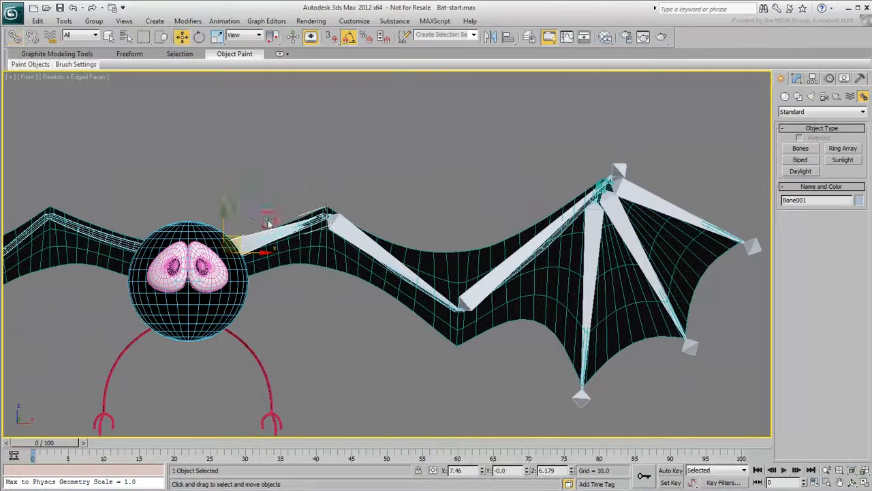
left_click(204, 234)
left_click_drag(203, 268, 212, 221)
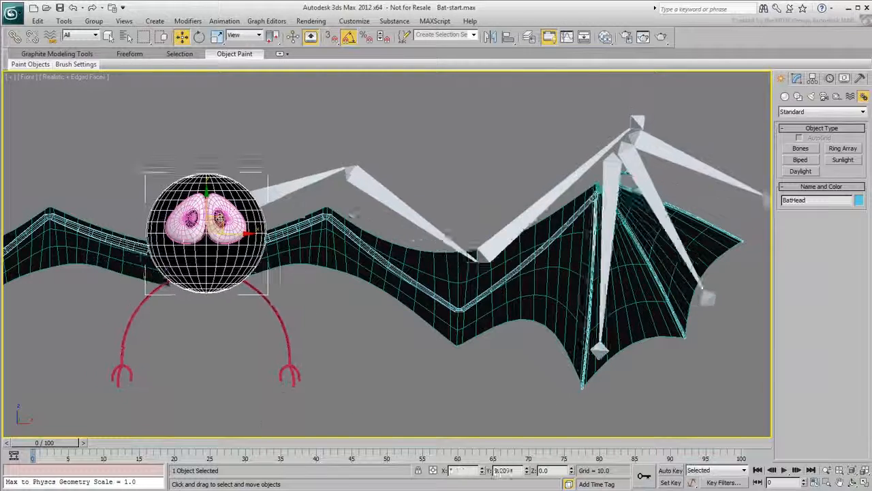
right_click(212, 220)
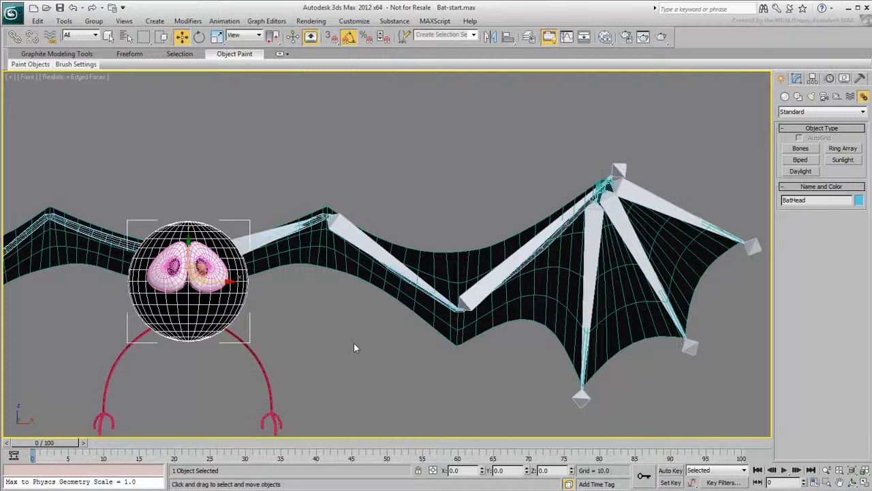
Step: Select the wing's whole bone hierarchy and mirror it across the X axis as a Copy
left_click(108, 36)
double_click(253, 242)
middle_click_drag(303, 218, 302, 208)
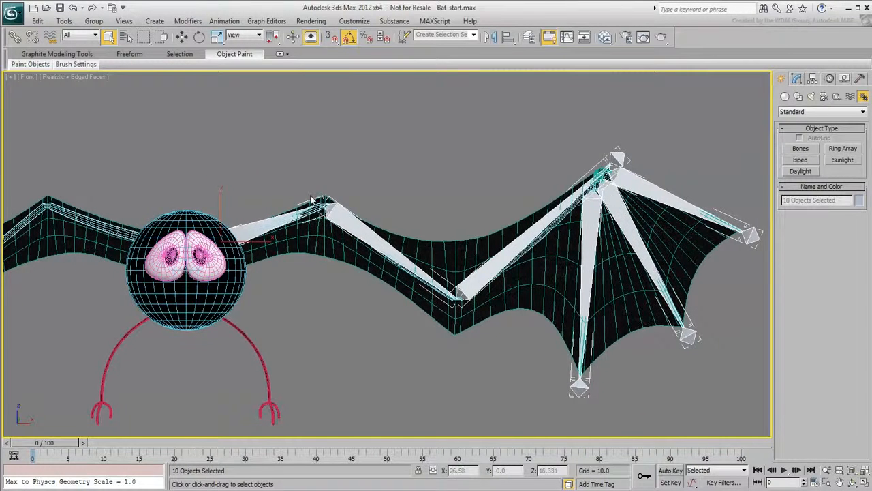
scroll(302, 208, "down", 3)
middle_click_drag(358, 254, 364, 245)
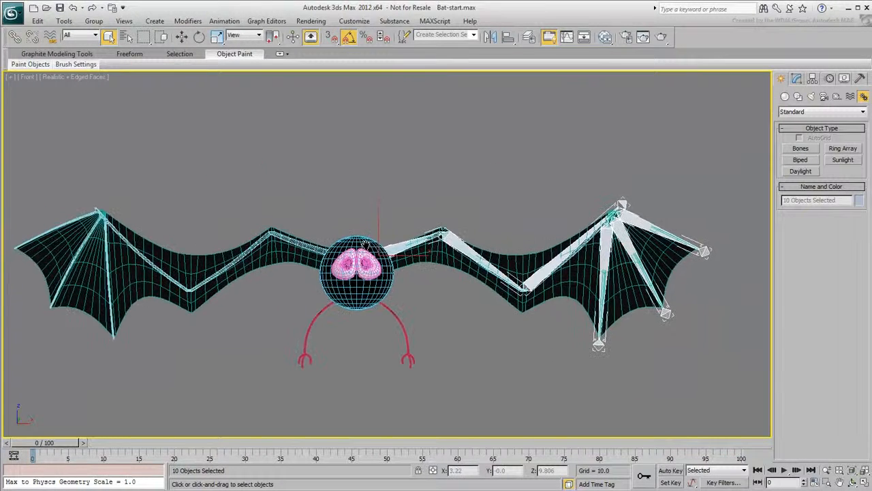
left_click(488, 40)
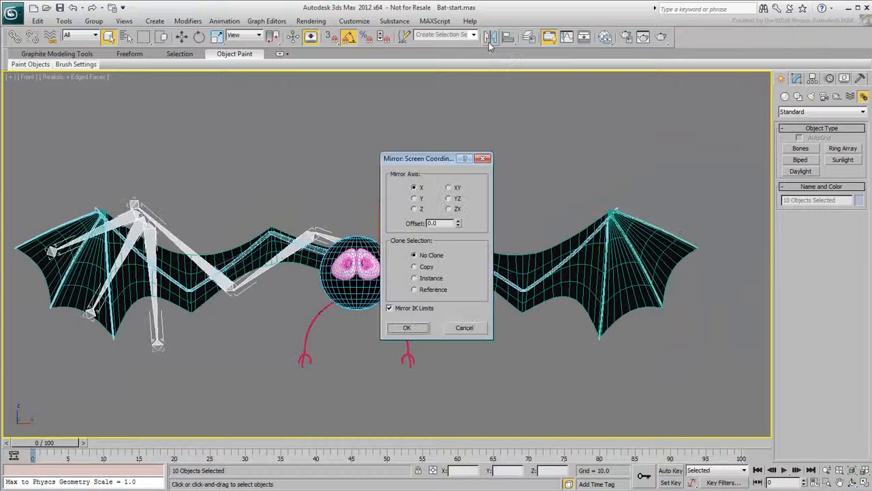
left_click(417, 267)
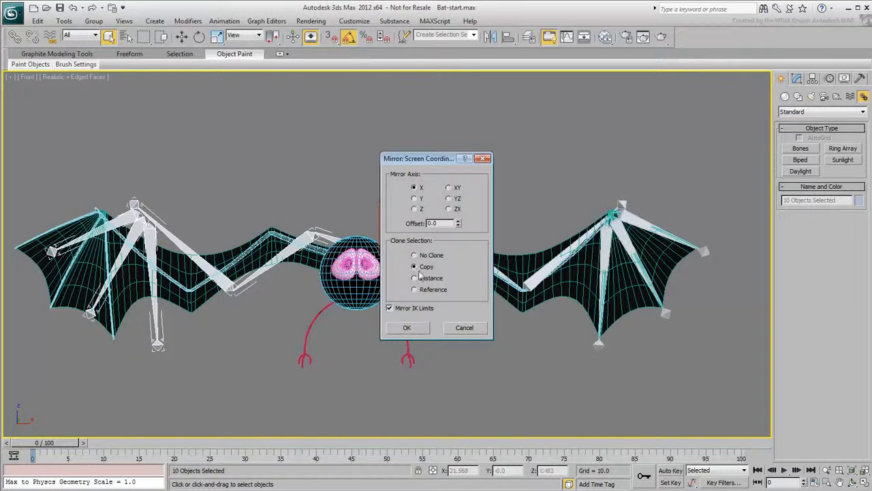
left_click(409, 328)
Step: Move the mirrored bones along X until they line up with the opposite wing, and clear the selection
right_click(387, 278)
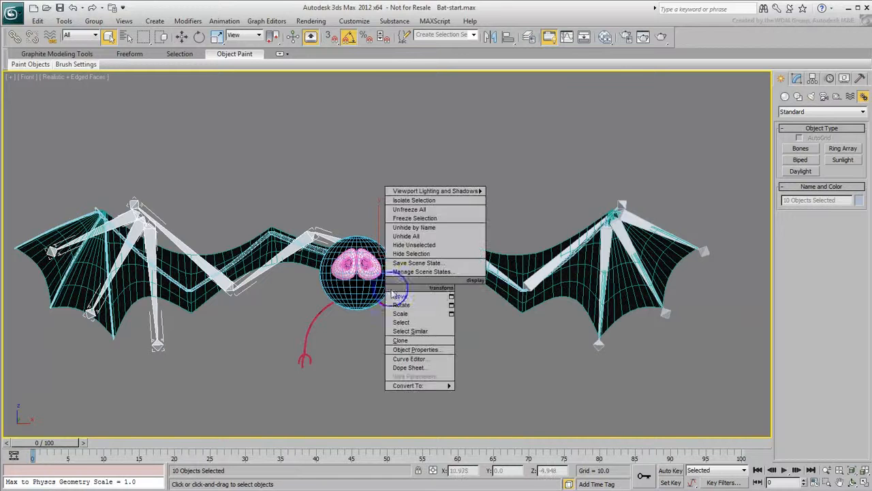
left_click(409, 284)
left_click_drag(199, 265, 151, 266)
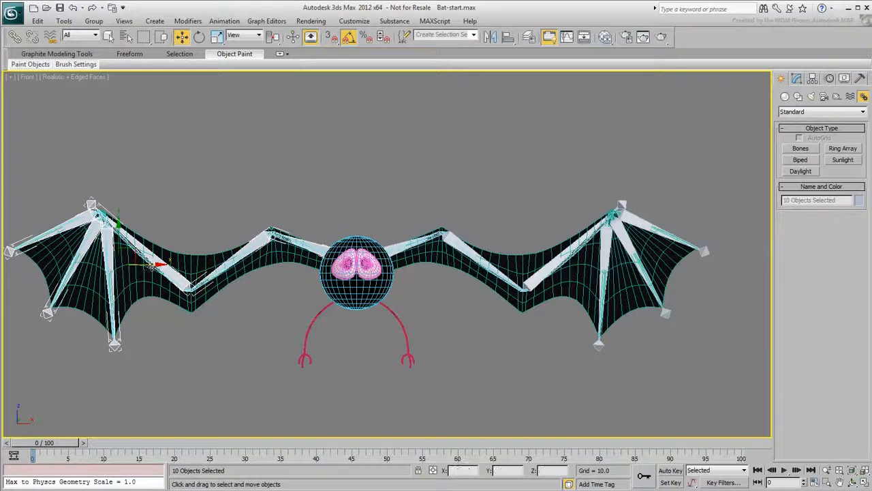
left_click(533, 364)
Step: Compare the scale values of the mirrored root bone and the original root bone
left_click(316, 246)
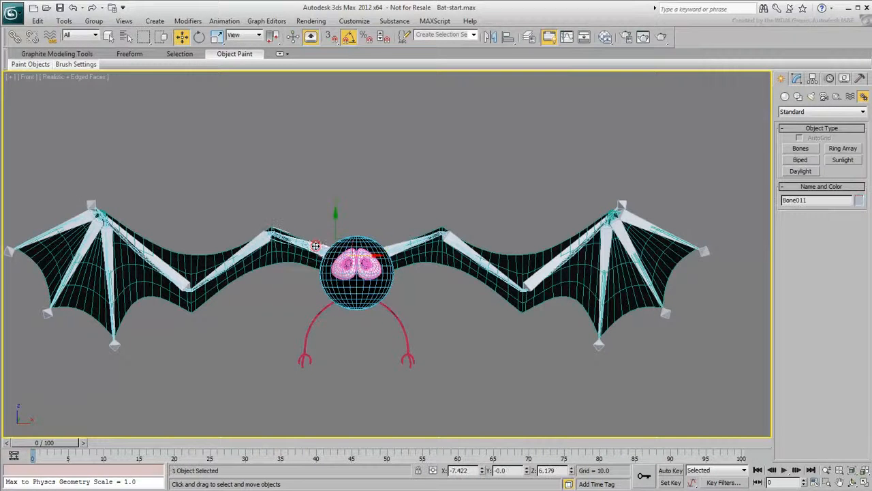
left_click(216, 36)
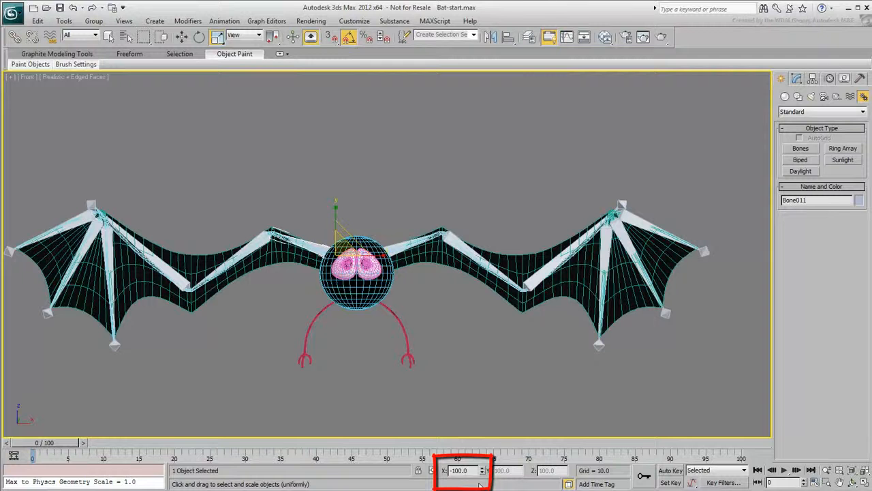
left_click(413, 242)
left_click(319, 246)
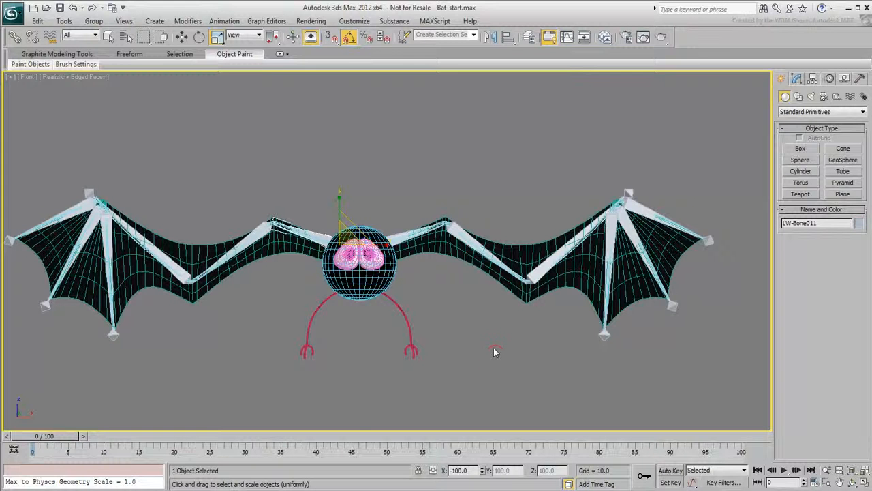
Step: Select the mirrored wing's whole bone hierarchy and delete it
left_click(494, 349)
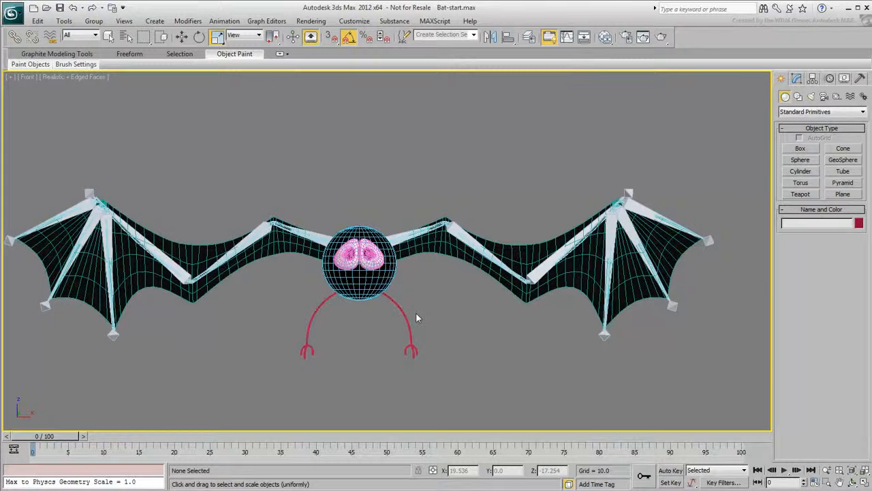
double_click(318, 237)
left_click(318, 237)
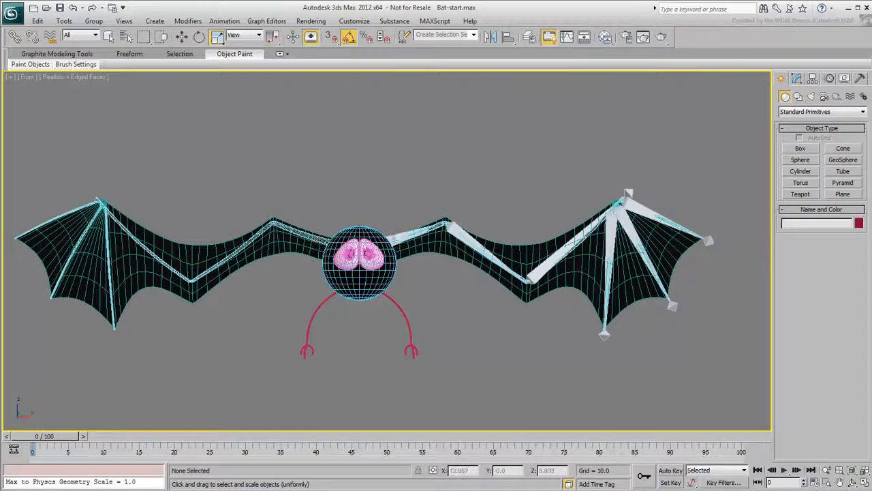
Step: Mirror the original wing's whole bone hierarchy across the X axis with Bone Tools at an offset of -14.0, and select the mirrored root bone
left_click(396, 240)
double_click(396, 239)
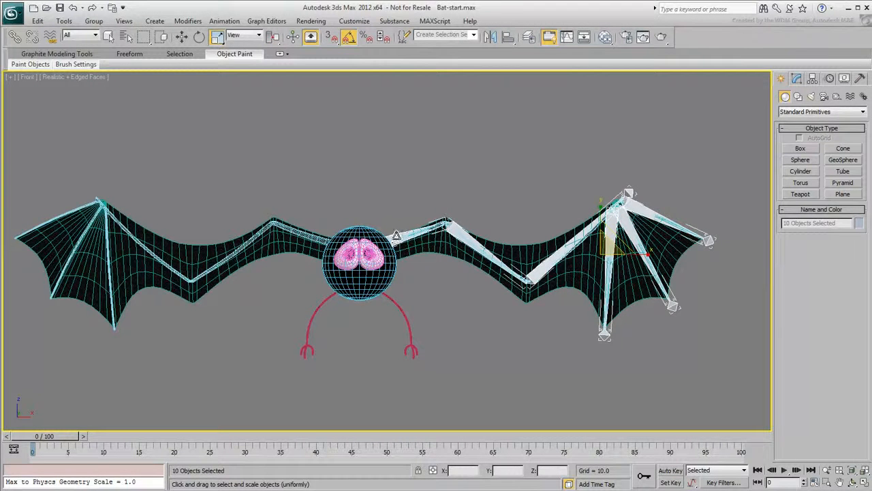
left_click(222, 22)
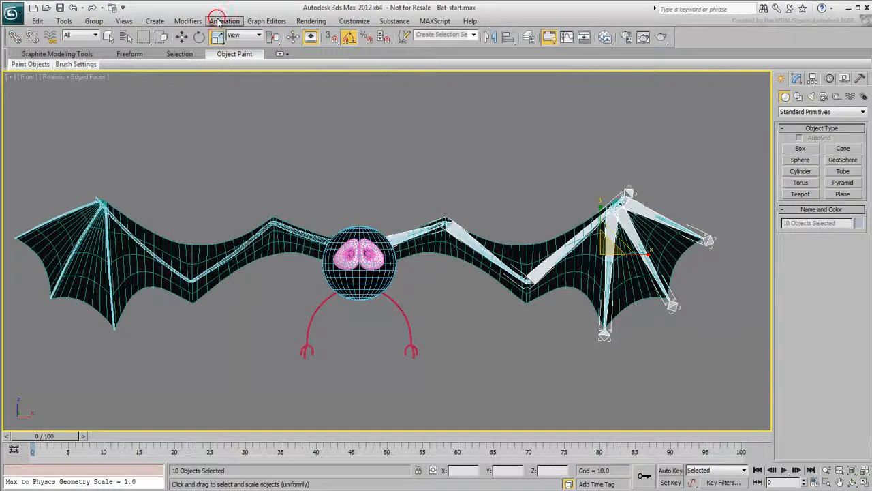
left_click(244, 249)
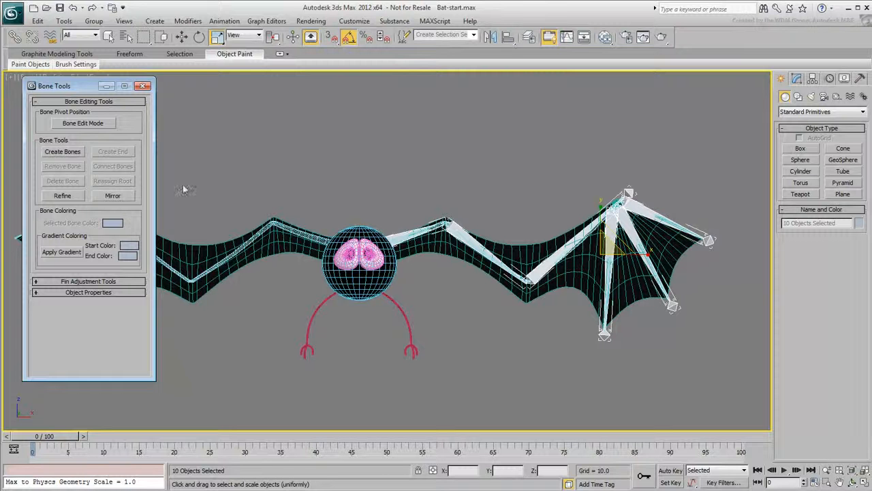
left_click(113, 195)
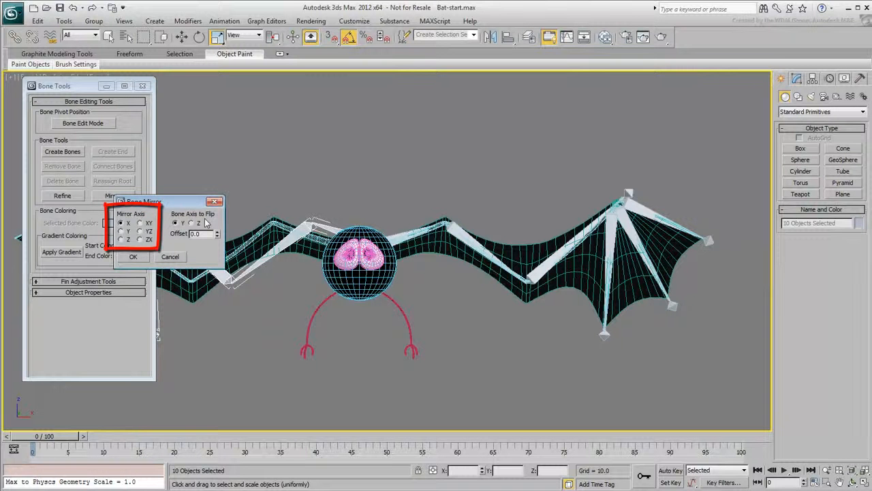
left_click_drag(216, 234, 218, 240)
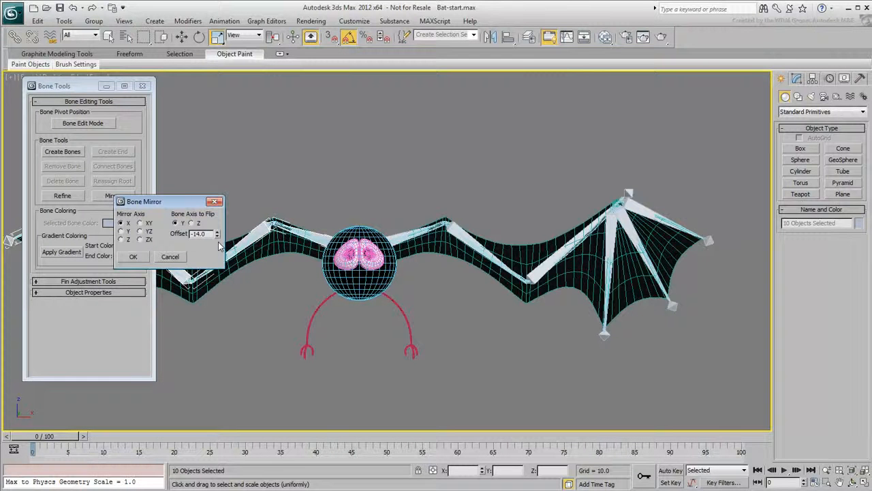
left_click(133, 256)
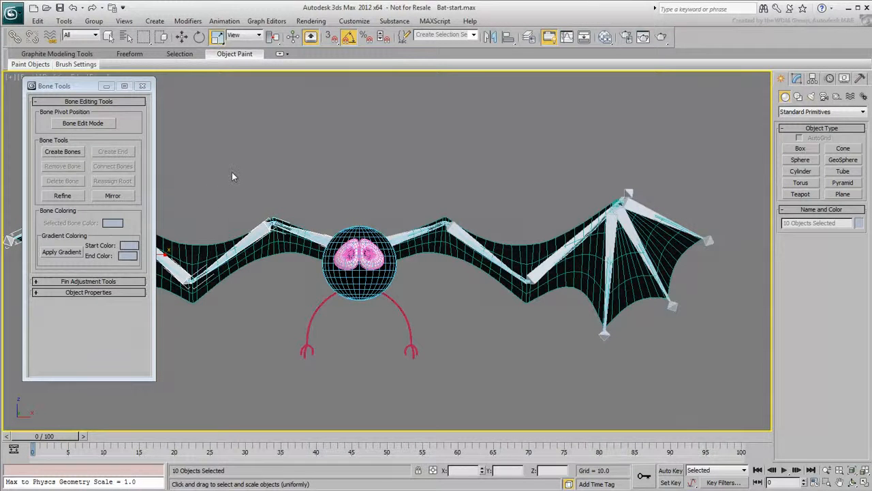
left_click(142, 86)
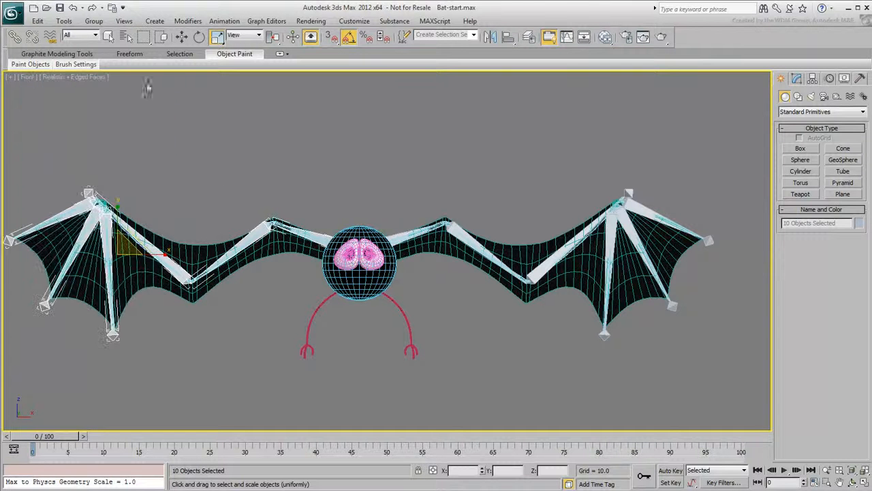
left_click(298, 167)
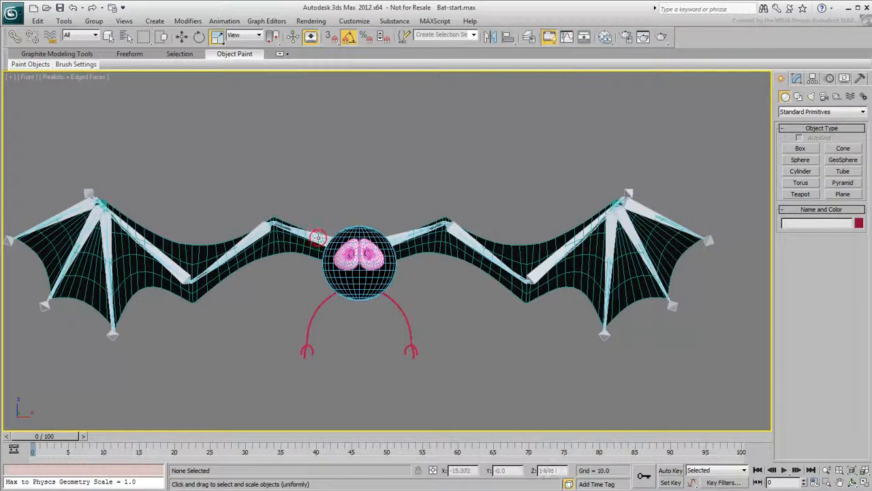
left_click(318, 236)
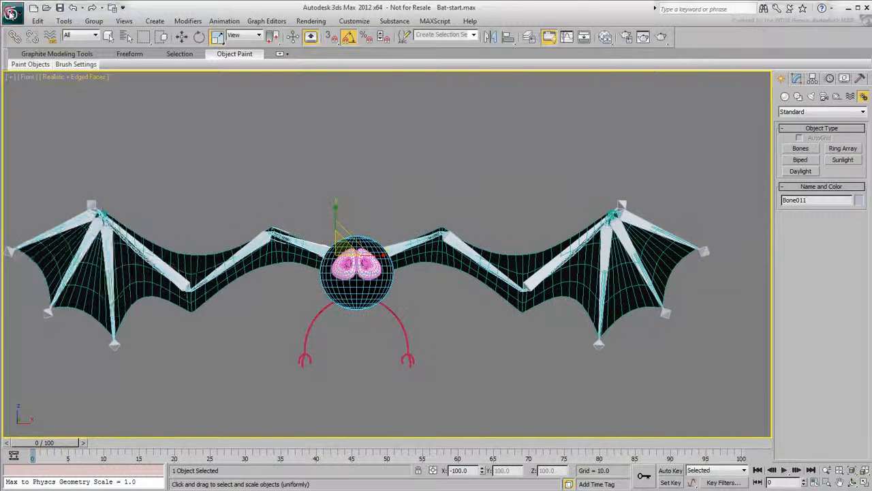
Step: Open the recent scene Bat-bones.max and maximize the Front view
left_click(12, 13)
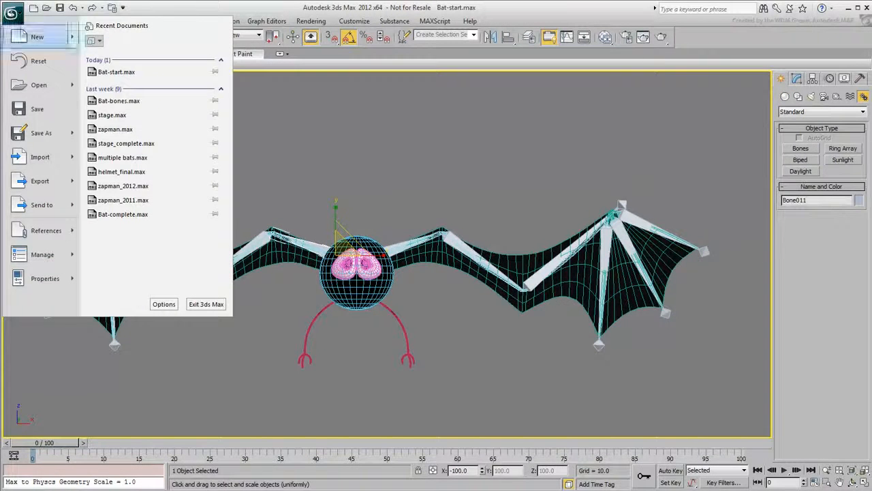
left_click(118, 101)
left_click(452, 357)
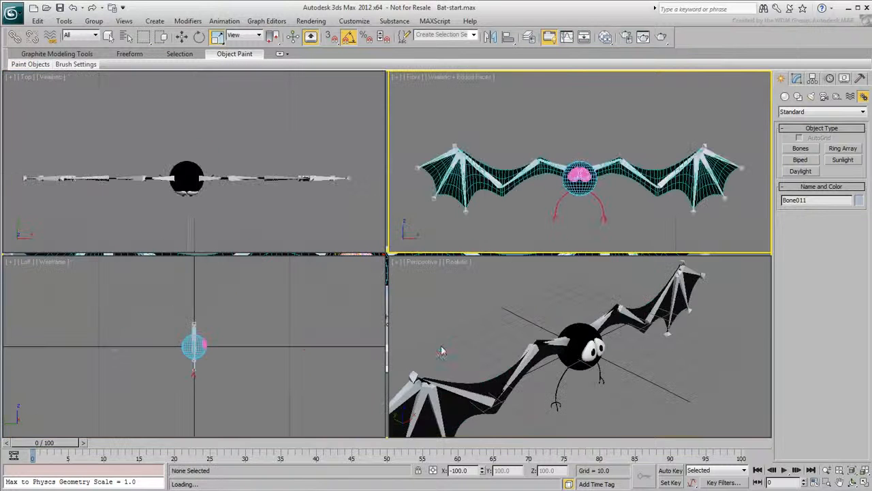
key("alt+w")
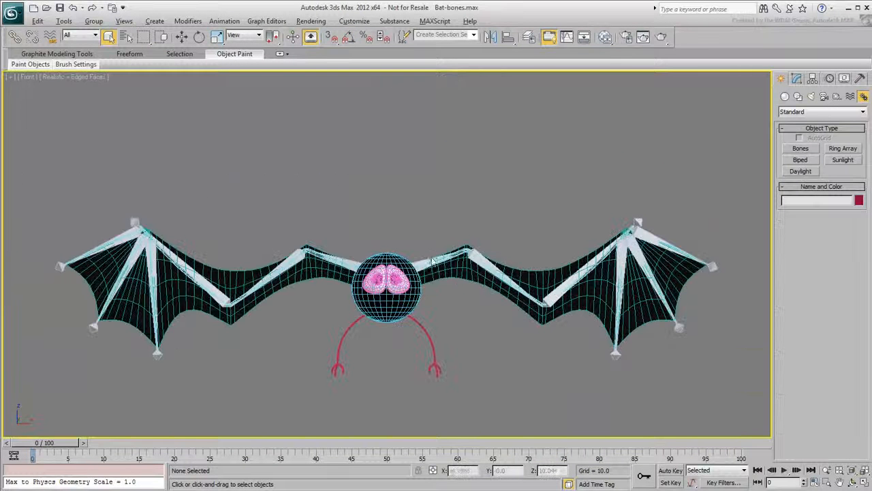
Step: Try rotating individual bones in both wings to test their hierarchies, and clear the selection
left_click(424, 266)
right_click(424, 266)
left_click(437, 283)
left_click_drag(440, 263, 507, 212)
left_click(477, 270)
left_click(566, 280)
left_click_drag(578, 299, 552, 273)
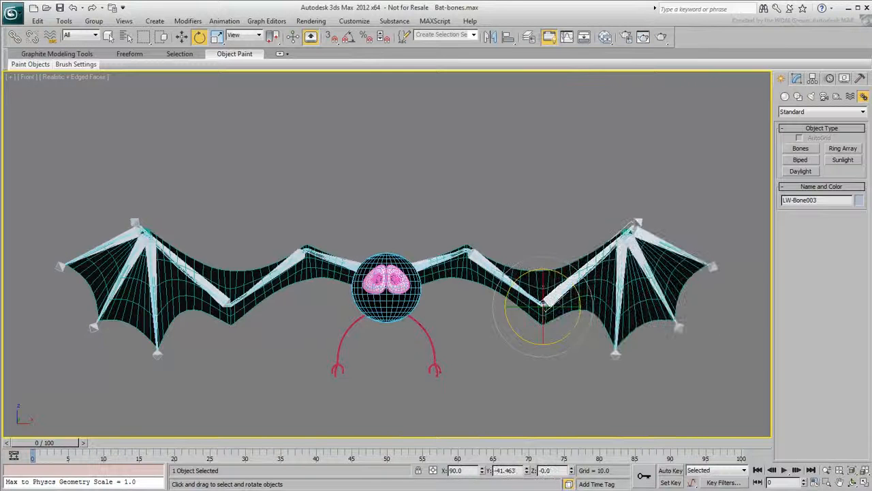
left_click(291, 261)
left_click_drag(323, 222, 348, 276)
left_click(531, 358)
Step: Add an Attribute Holder modifier to the bat's head sphere
key("w")
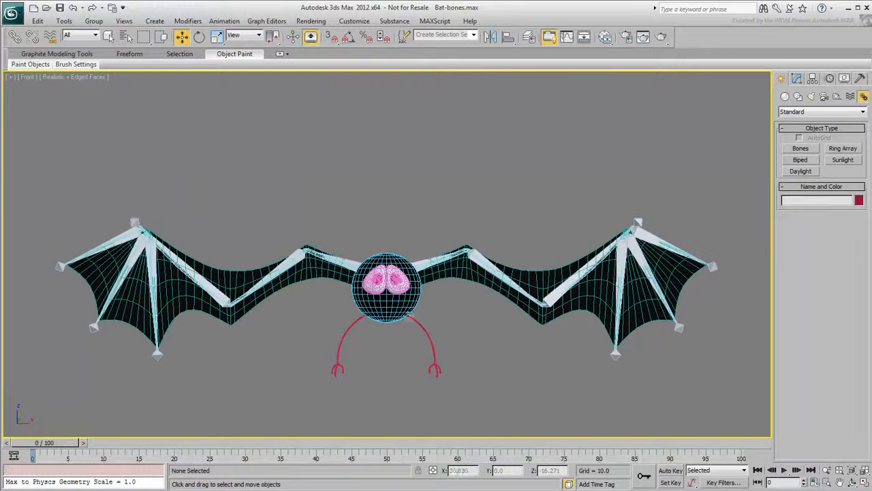
left_click(399, 311)
left_click(797, 79)
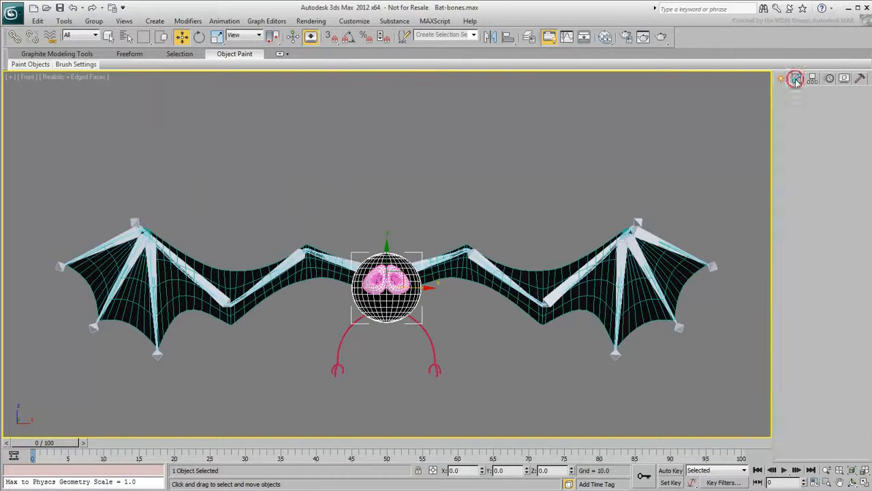
left_click(840, 112)
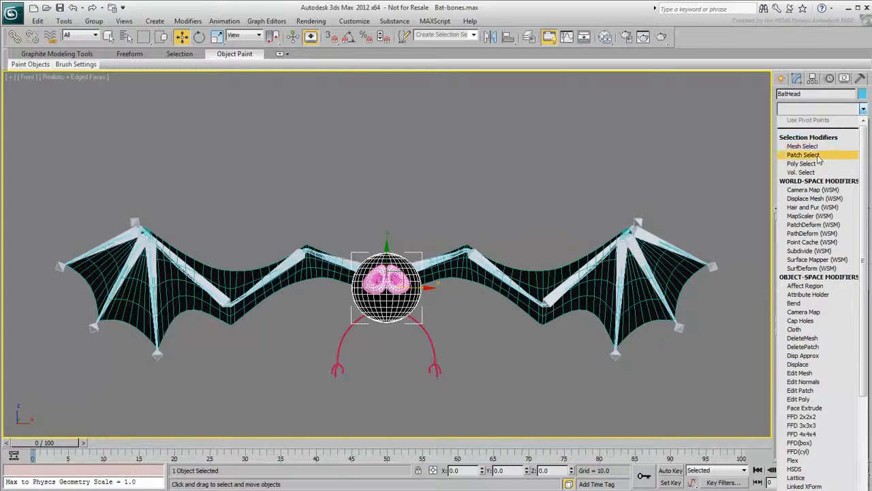
left_click(812, 294)
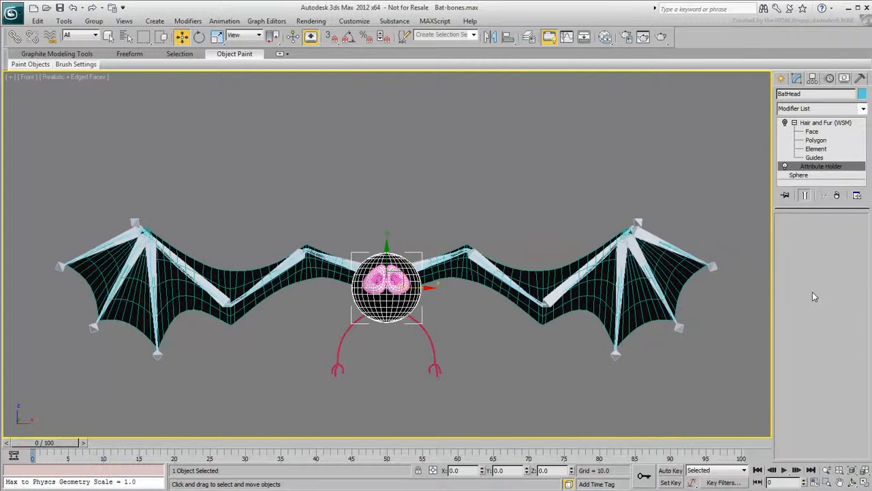
Step: Add a Float parameter with a Slider control named Wing Deploy to the head's Attribute Holder using the Parameter Editor
left_click(217, 21)
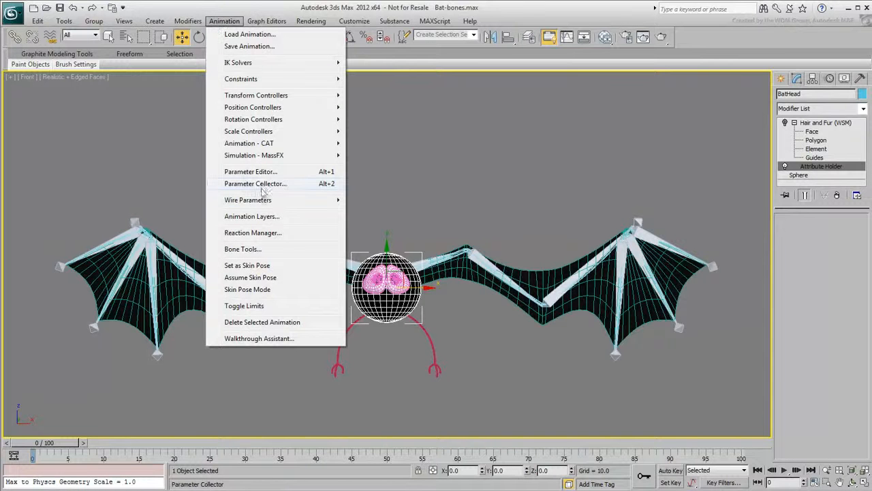
mouse_move(261, 202)
left_click(256, 173)
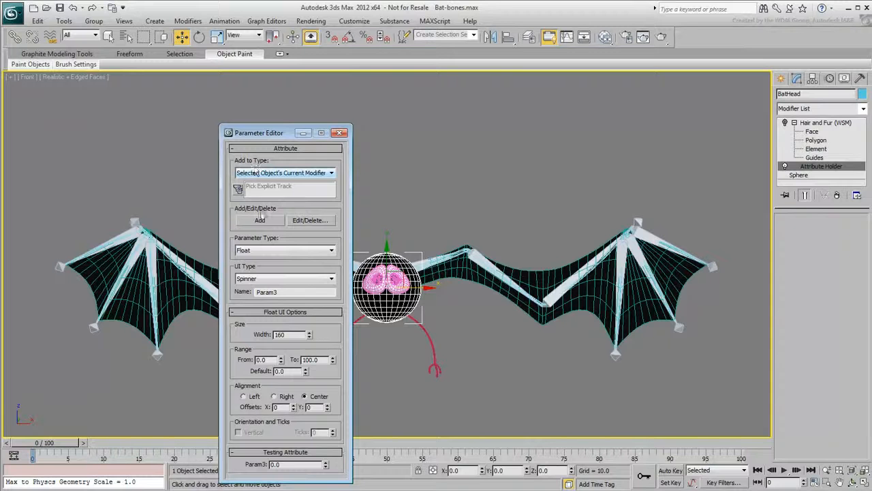
left_click(278, 279)
left_click(268, 296)
double_click(269, 292)
type("Wi")
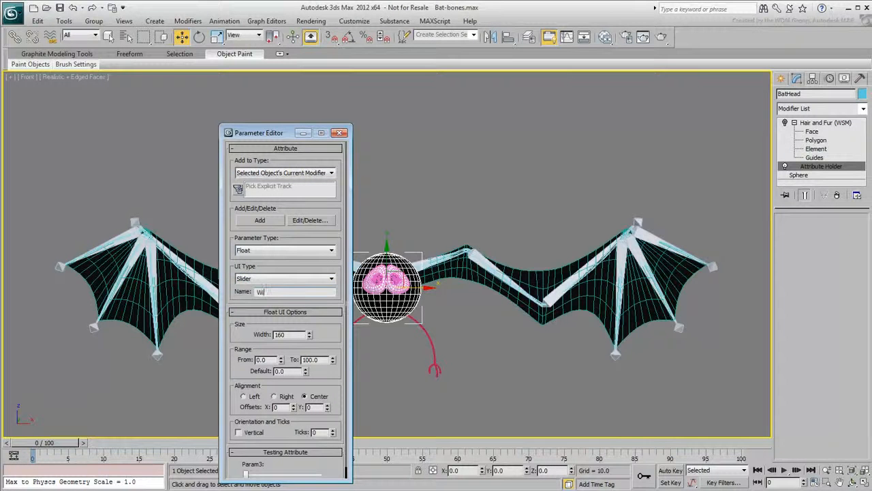
type("ng Deploy")
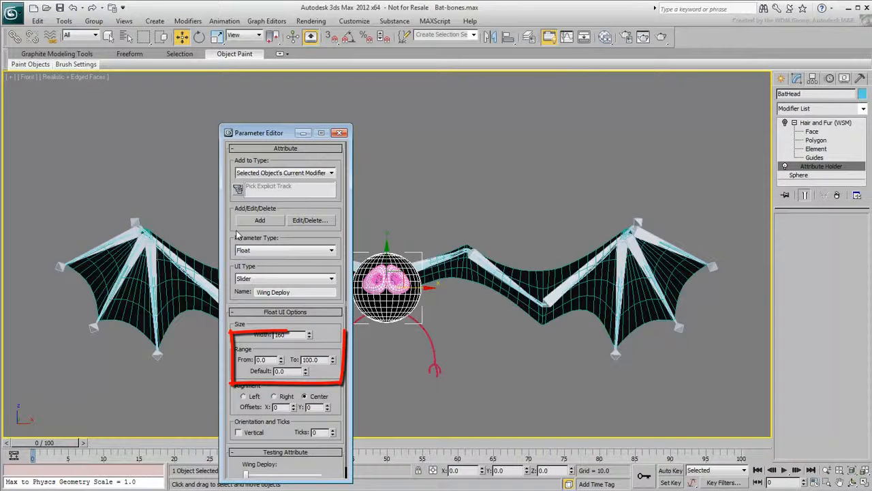
left_click_drag(271, 123, 270, 113)
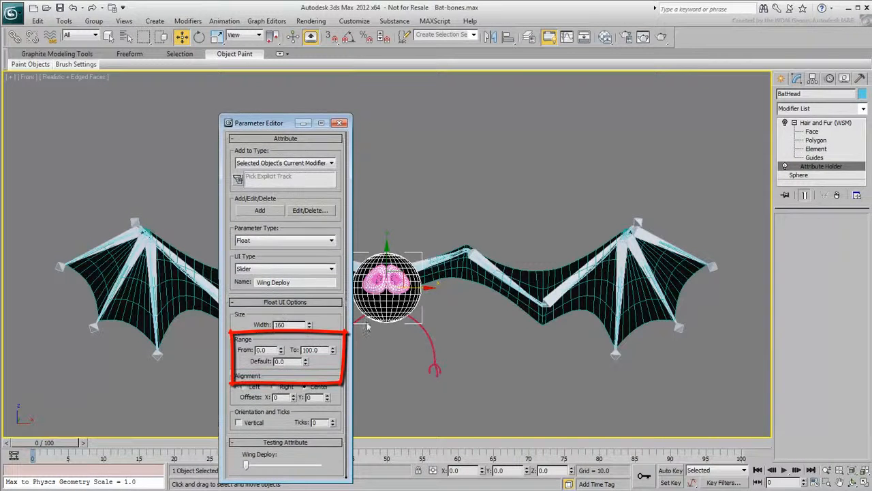
left_click(261, 210)
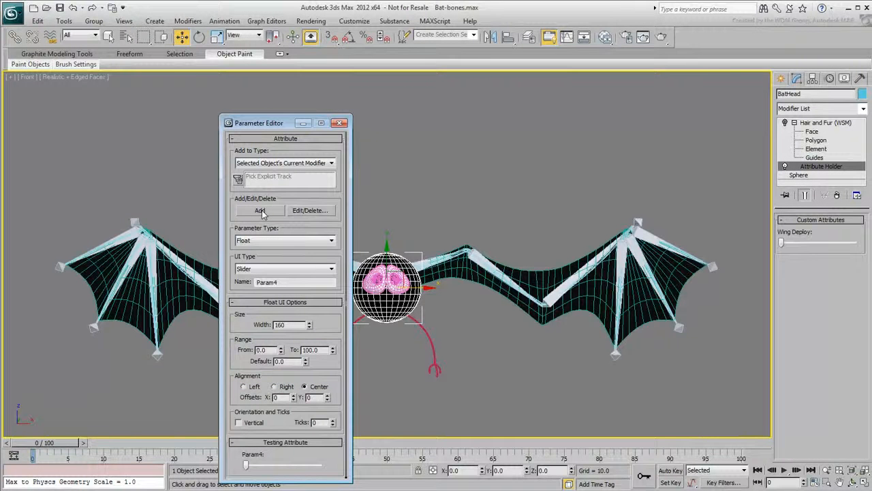
left_click(340, 123)
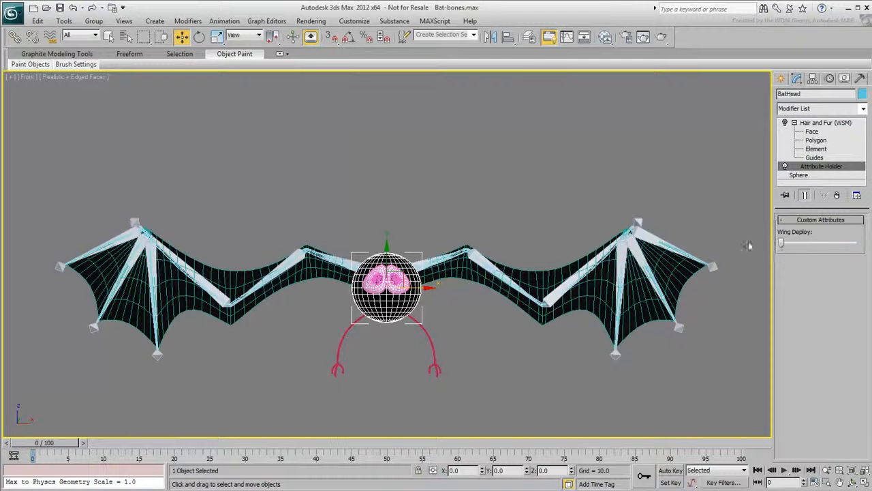
Step: Apply Freeze Rotation to the whole bone hierarchy of the wing starting at LW-Bone001, and clear the selection
double_click(425, 262)
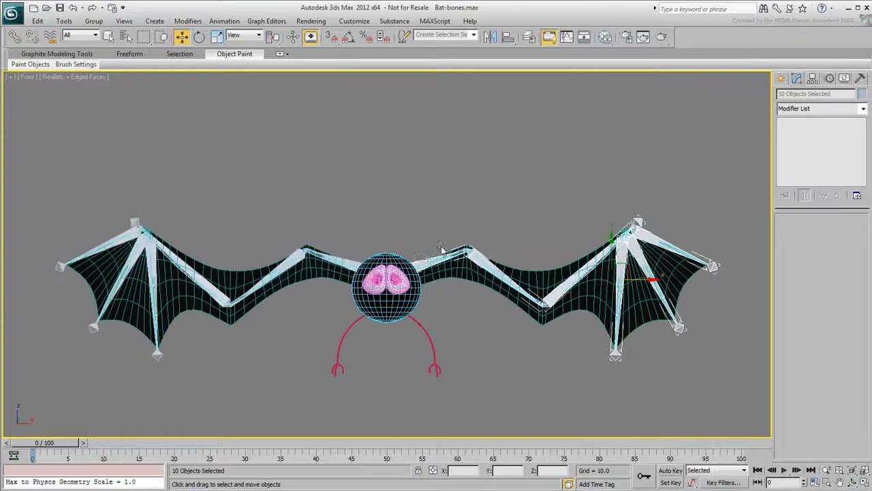
right_click(443, 205, "alt")
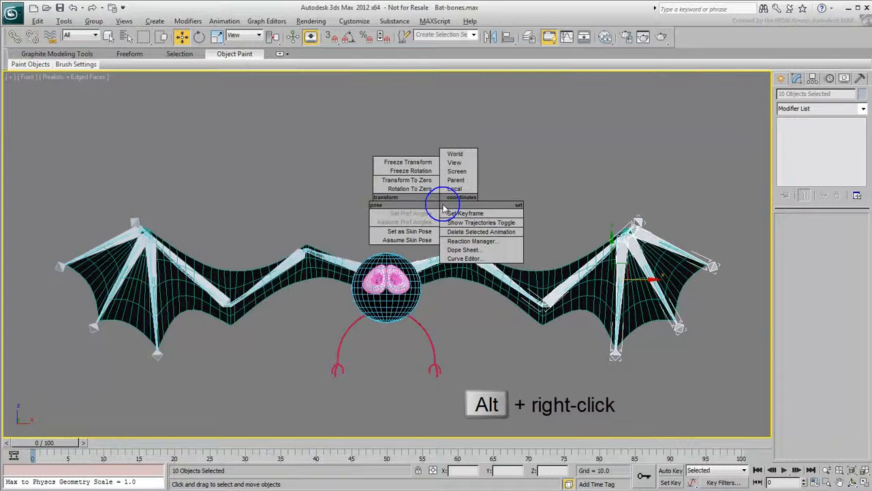
left_click(427, 180)
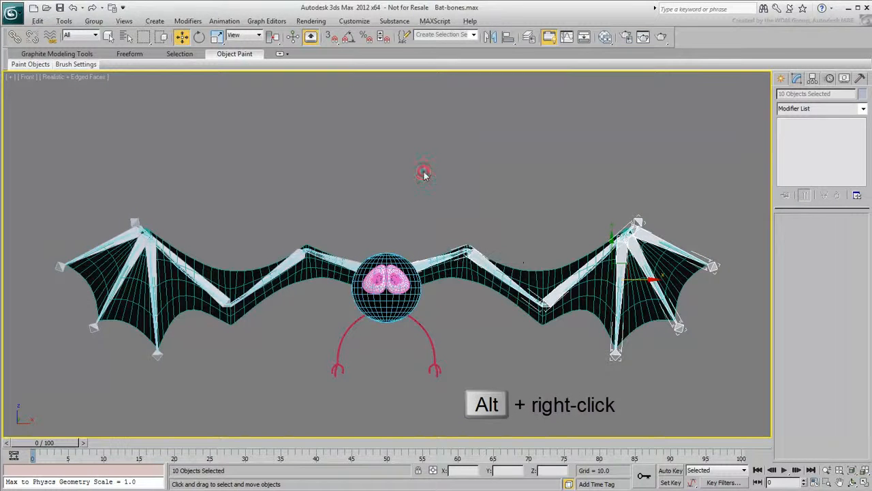
left_click(456, 207)
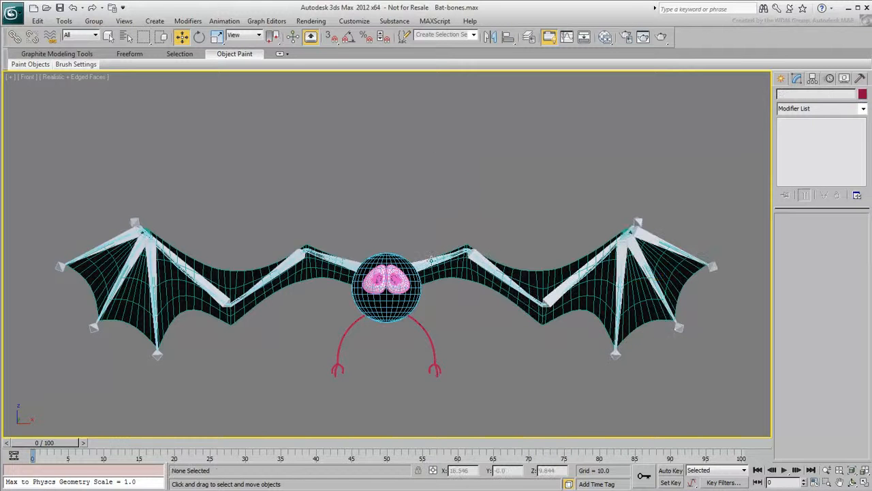
Step: Examine the rotation list controllers assigned to LW-Bone001, LW-Bone002 and LW-Bone003
left_click(436, 257)
left_click(829, 78)
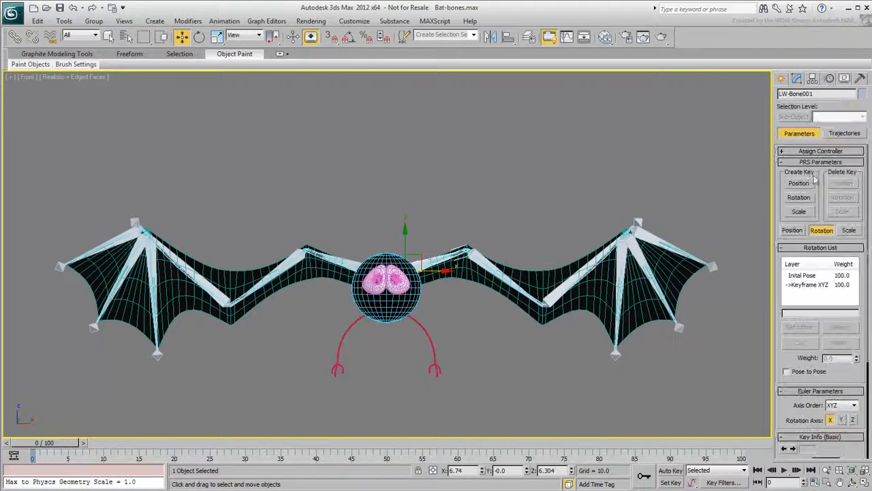
left_click(813, 152)
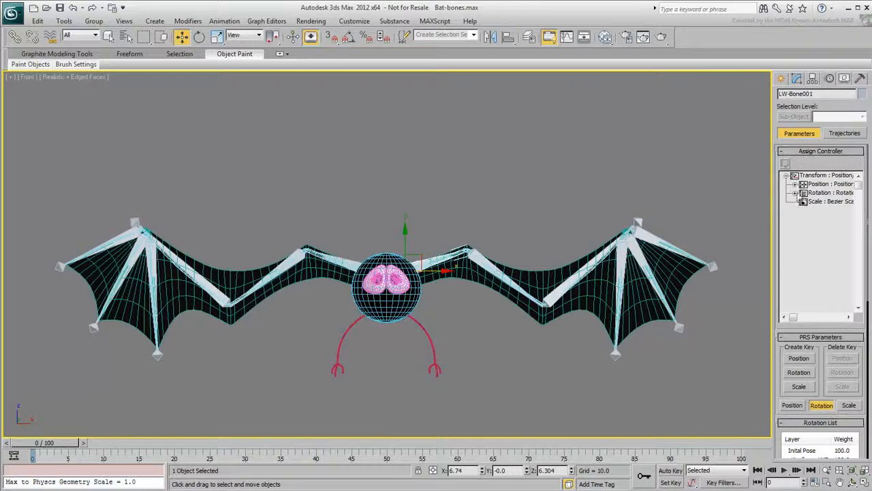
left_click(794, 193)
left_click_drag(793, 317, 802, 322)
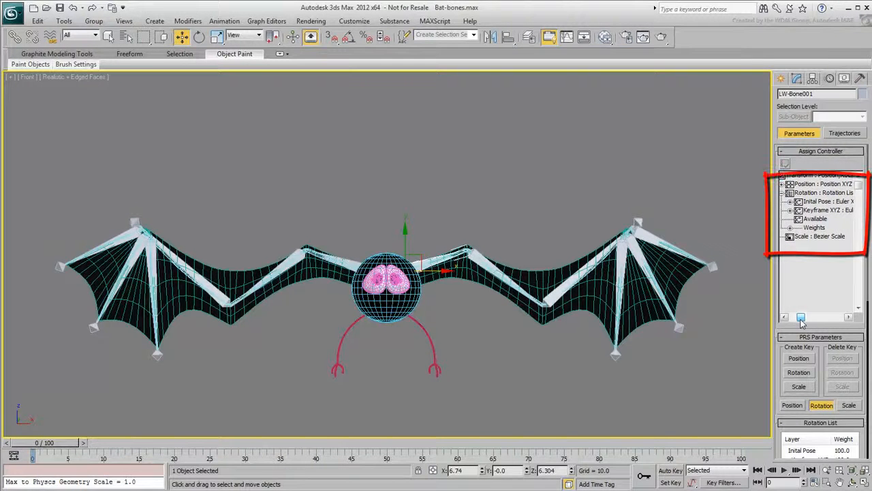
key("Page_Down")
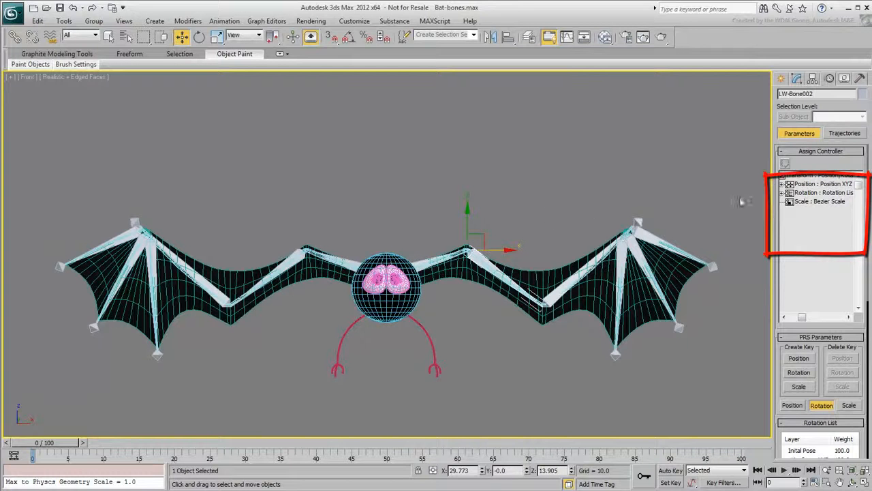
left_click(783, 193)
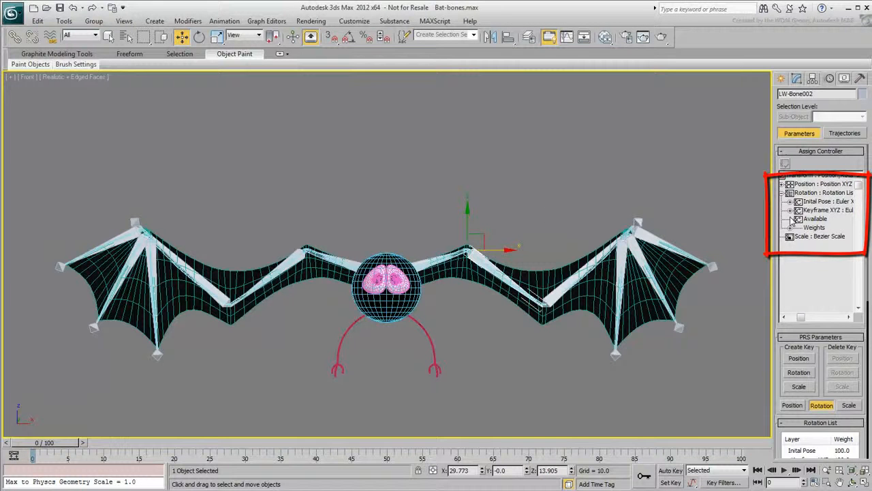
key("Page_Down")
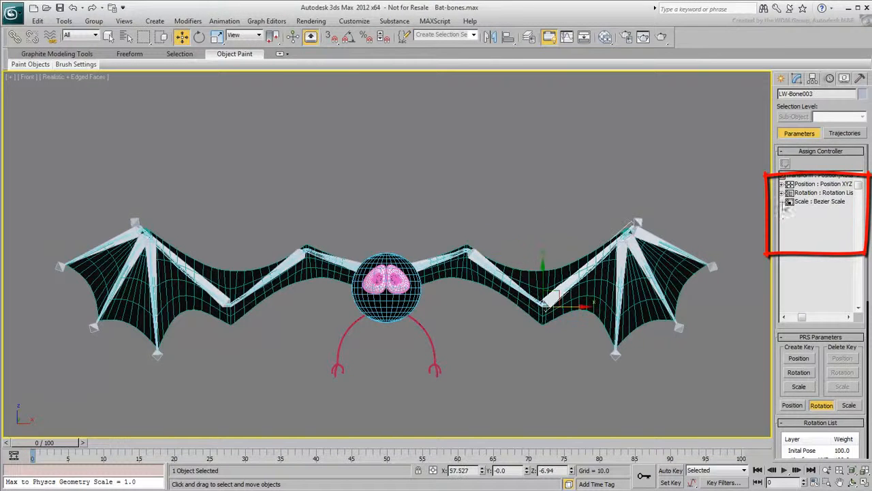
left_click(783, 193)
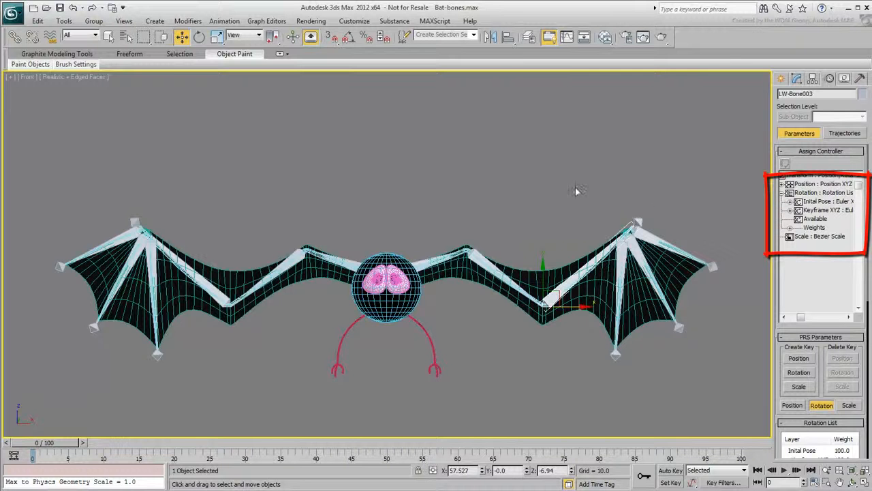
Step: Apply Freeze Rotation to the whole bone hierarchy starting at RW-Bone001, and check that bone's rotation list controllers
double_click(347, 265)
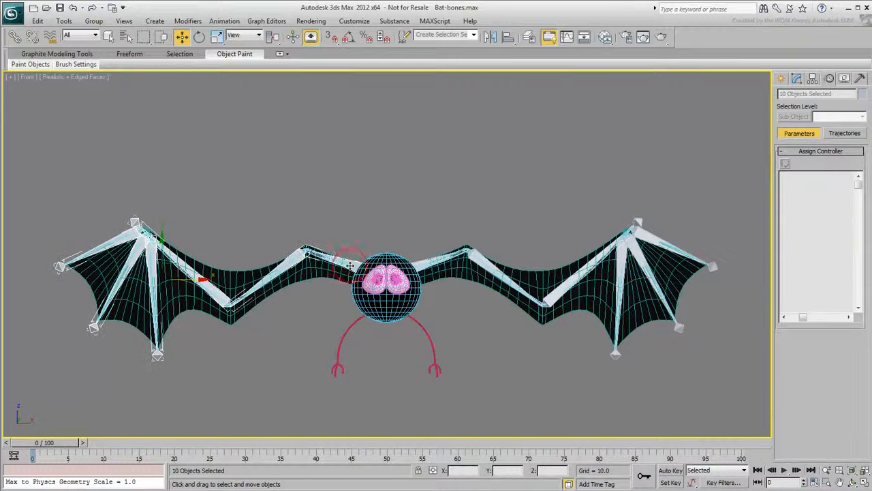
right_click(349, 206)
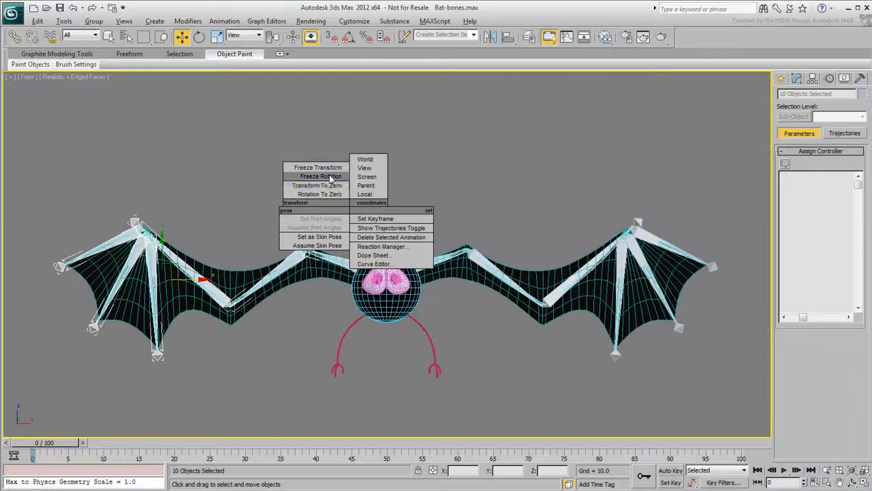
left_click(330, 177)
left_click(379, 202)
left_click(341, 259)
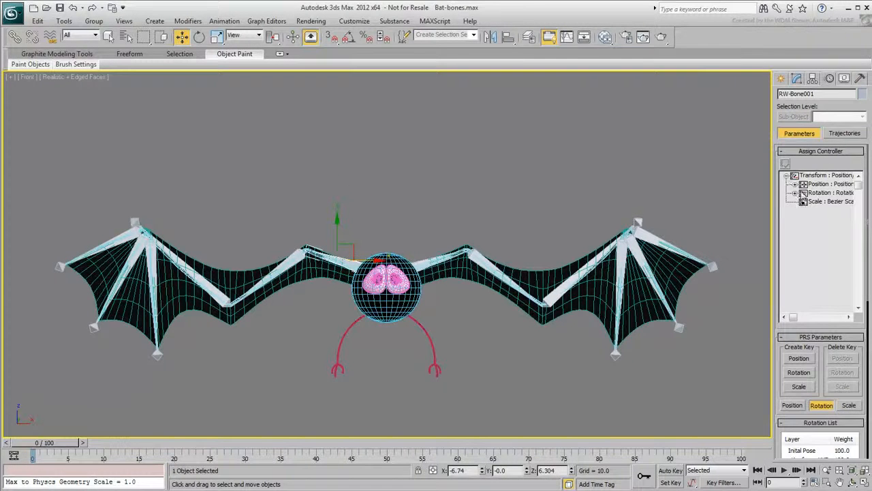
left_click(796, 193)
left_click_drag(793, 319, 801, 321)
left_click(418, 202)
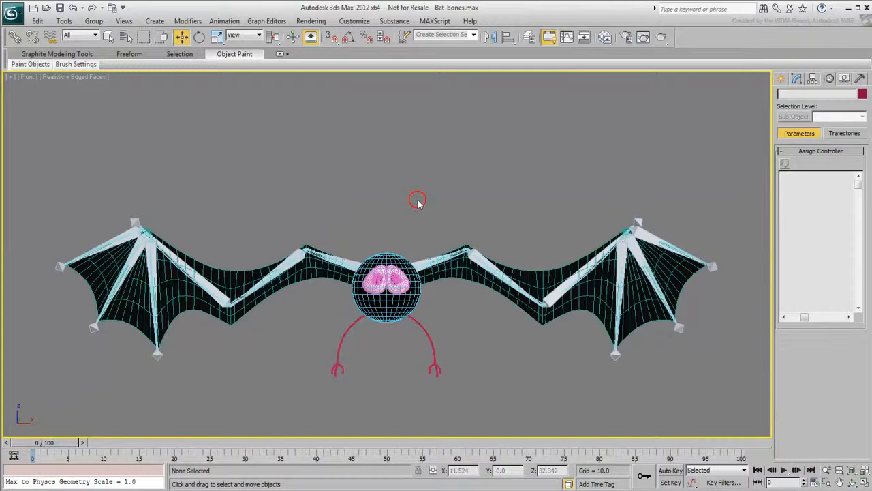
Step: Start wiring the Wing Deploy attribute of BatHead to the Keyframe XYZ Z Rotation of LW-Bone001
middle_click_drag(448, 226, 366, 235)
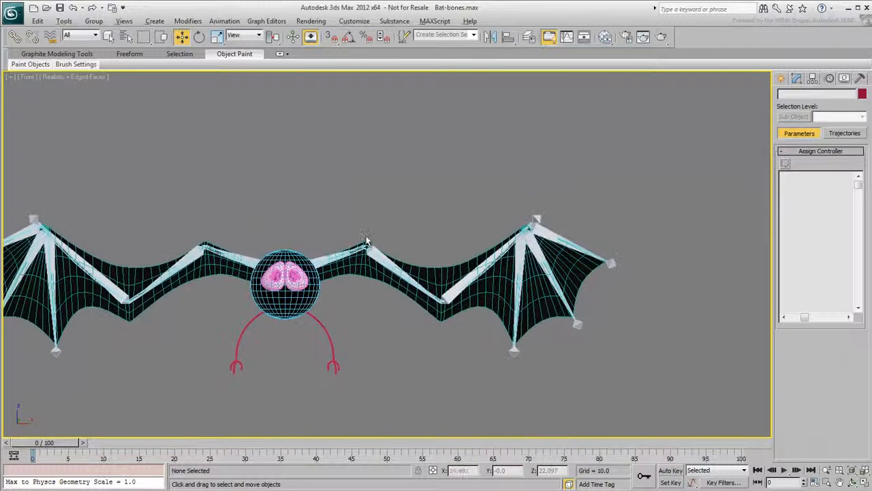
scroll(365, 225, "up", 3)
left_click(244, 353)
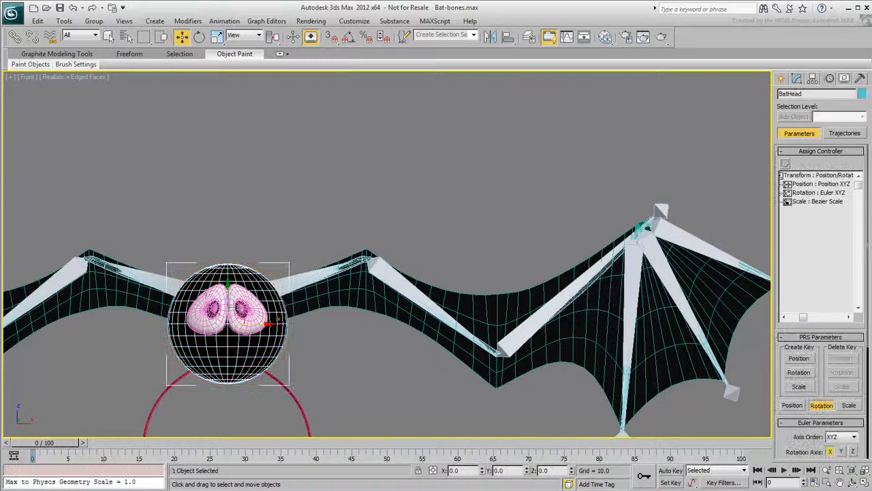
right_click(272, 276)
left_click(235, 369)
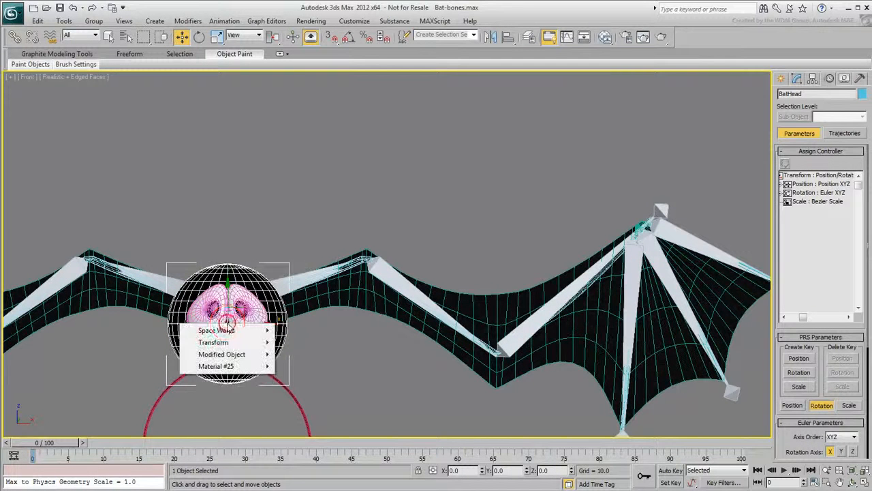
mouse_move(232, 353)
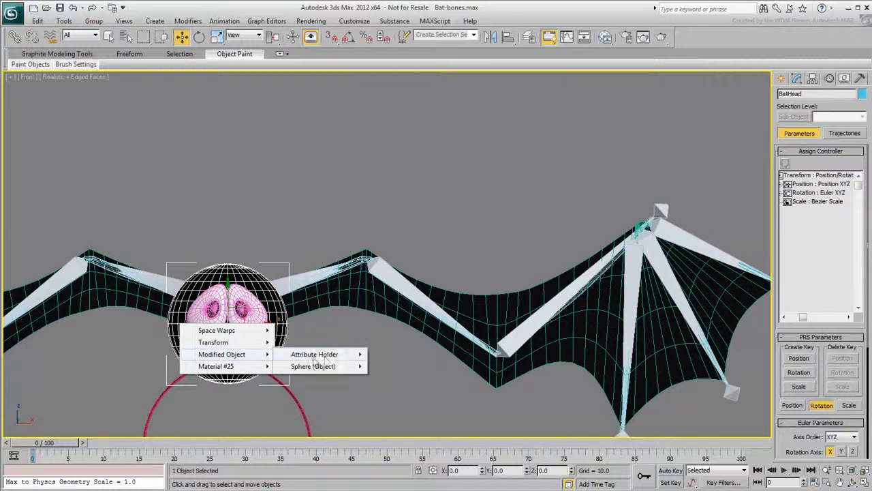
mouse_move(323, 355)
mouse_move(404, 357)
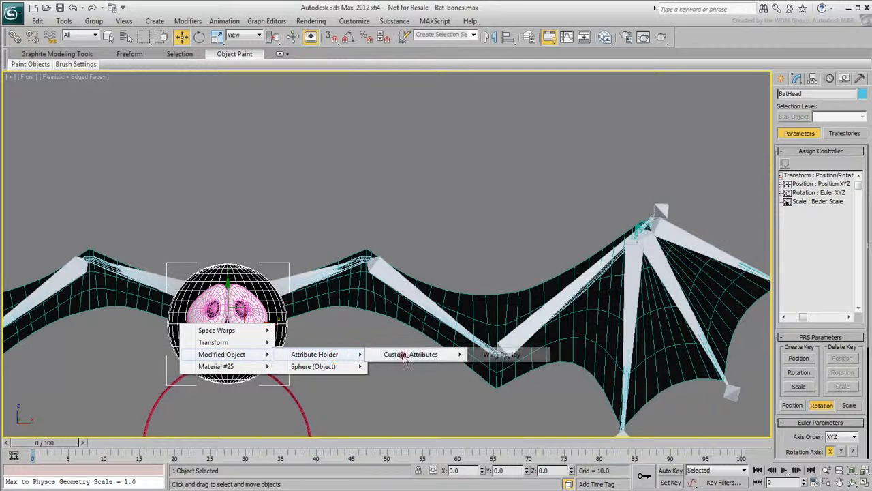
left_click(503, 356)
left_click(305, 276)
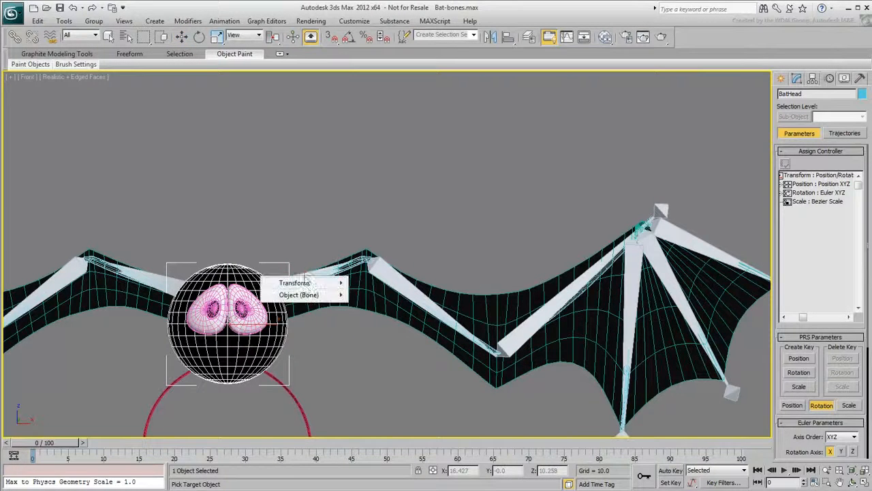
mouse_move(299, 282)
mouse_move(382, 295)
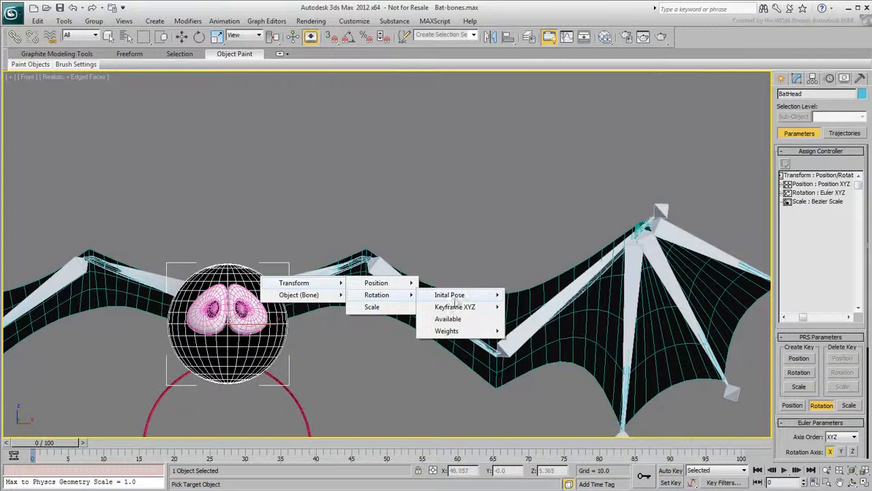
mouse_move(456, 307)
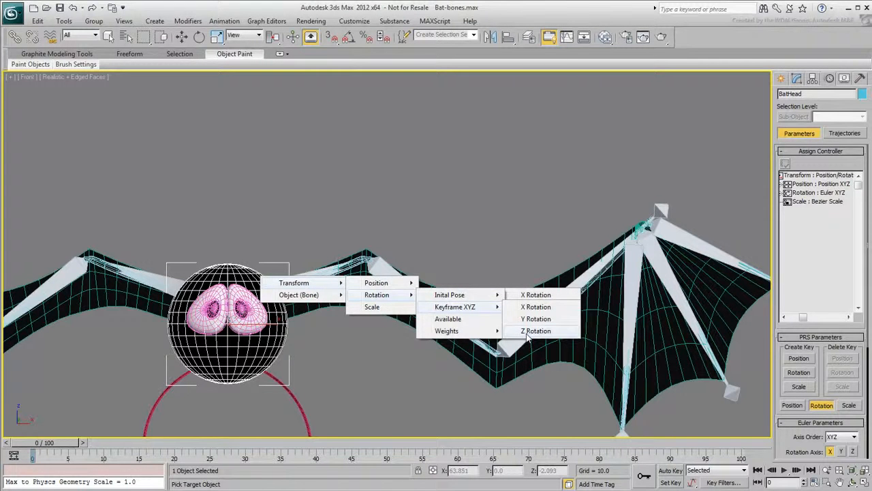
left_click(526, 333)
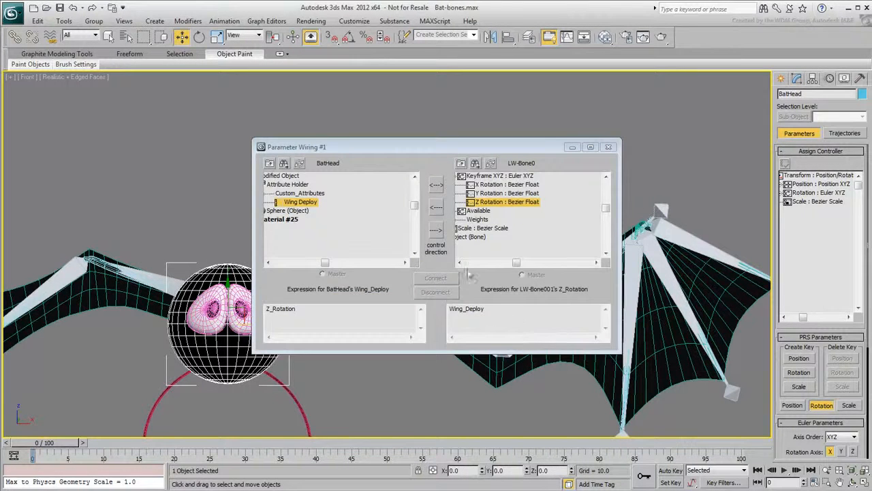
Step: Connect Wing Deploy one-way to LW-Bone001's Z Rotation with the expression degtorad(Wing_Deploy)
left_click(436, 231)
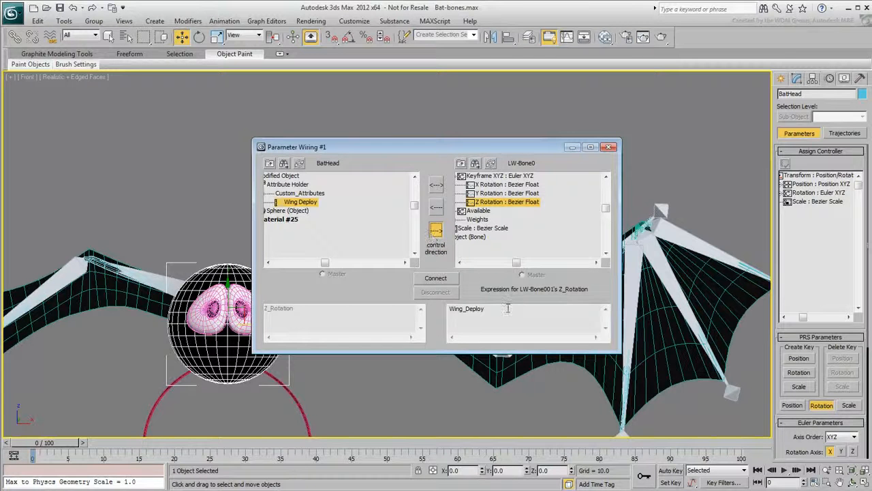
left_click(450, 309)
type("degtorad")
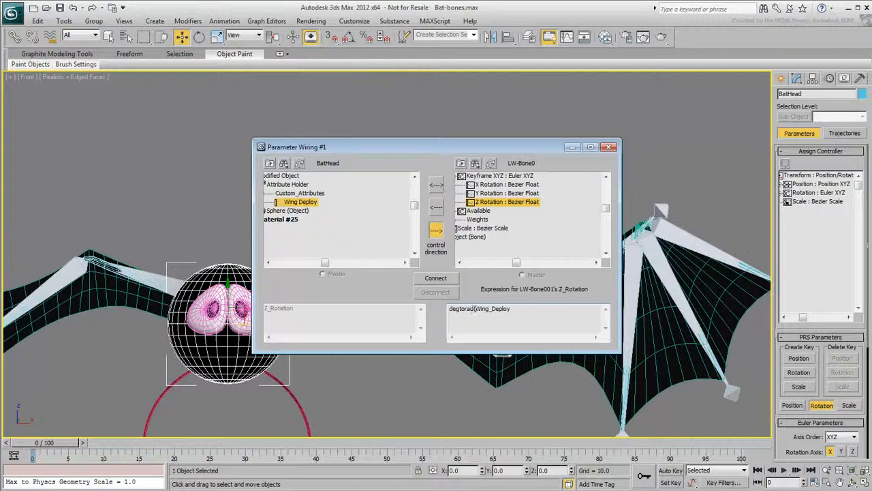
type("(")
left_click(537, 309)
type(")")
left_click(435, 278)
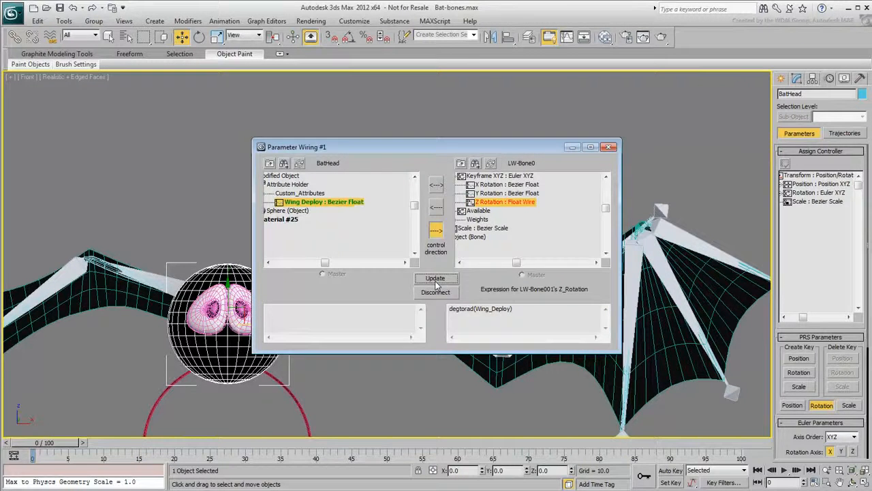
Step: Show the head's Attribute Holder parameters and raise Wing Deploy to its maximum to test the wired wing
left_click_drag(468, 145, 232, 36)
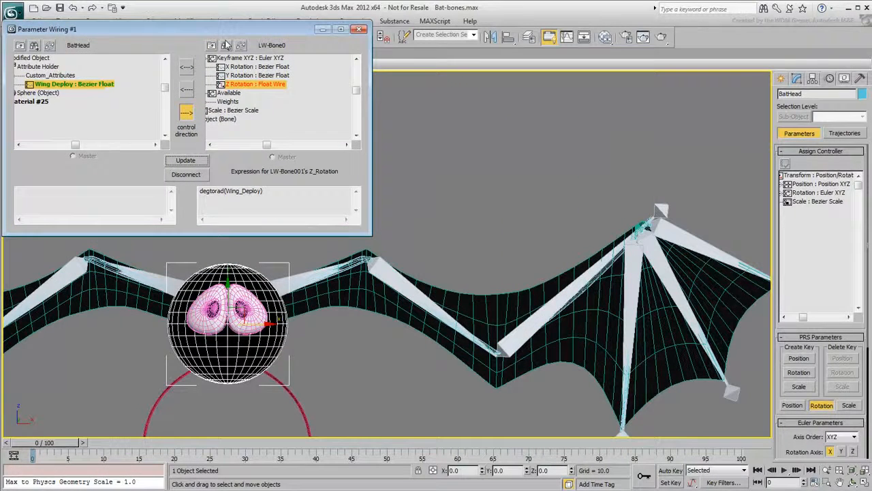
left_click(797, 78)
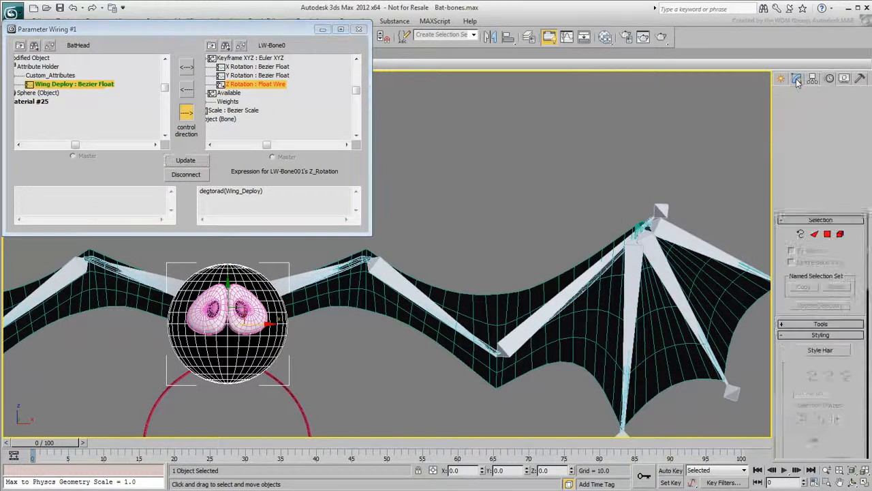
left_click(825, 166)
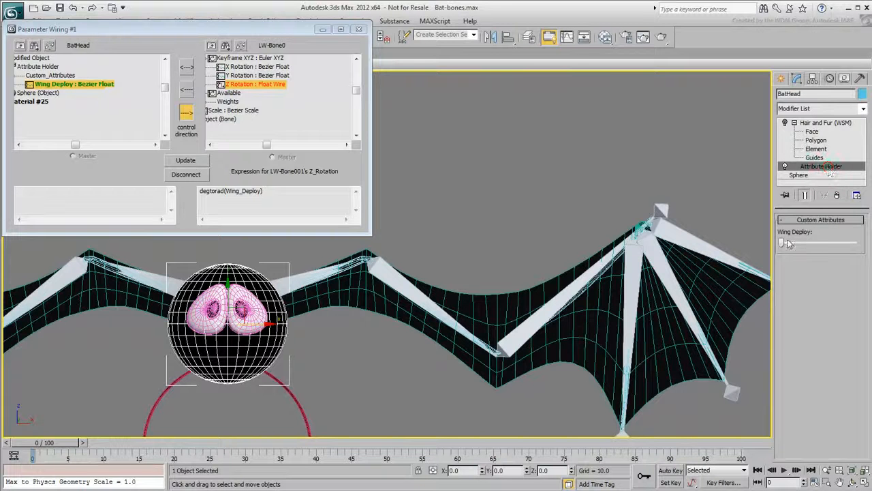
left_click_drag(784, 244, 759, 243)
left_click_drag(244, 34, 501, 428)
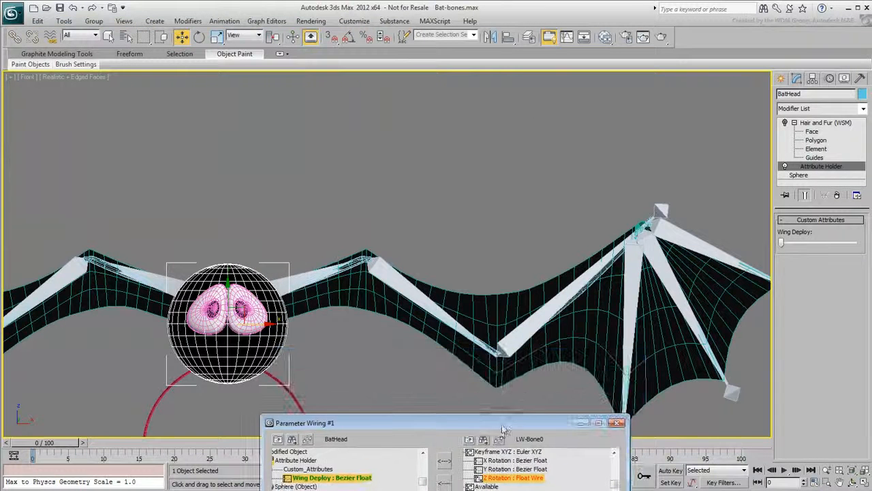
left_click_drag(784, 244, 866, 251)
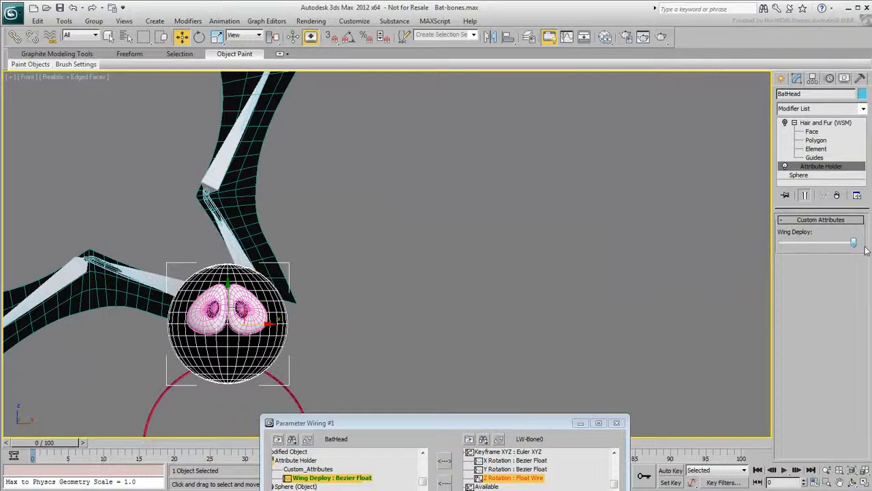
Step: Update the expression for LW-Bone001's Z Rotation to degtorad(Wing_Deploy)*0.55
left_click_drag(488, 428, 652, 249)
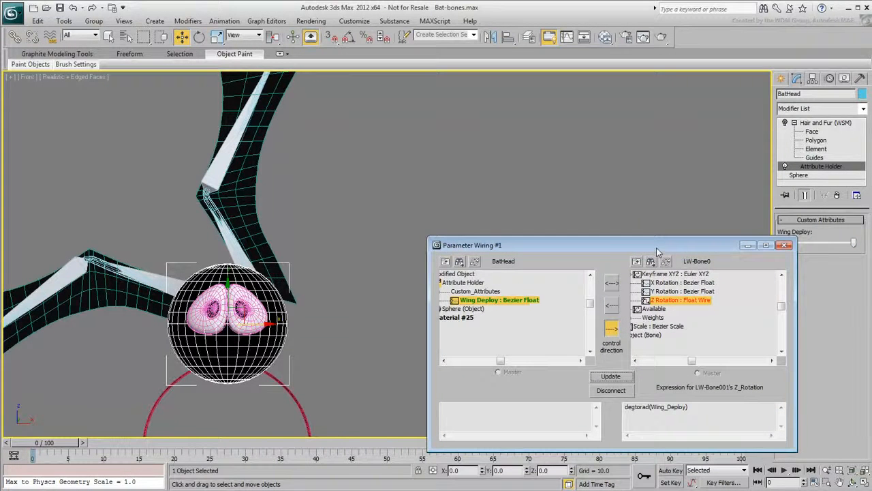
left_click(709, 409)
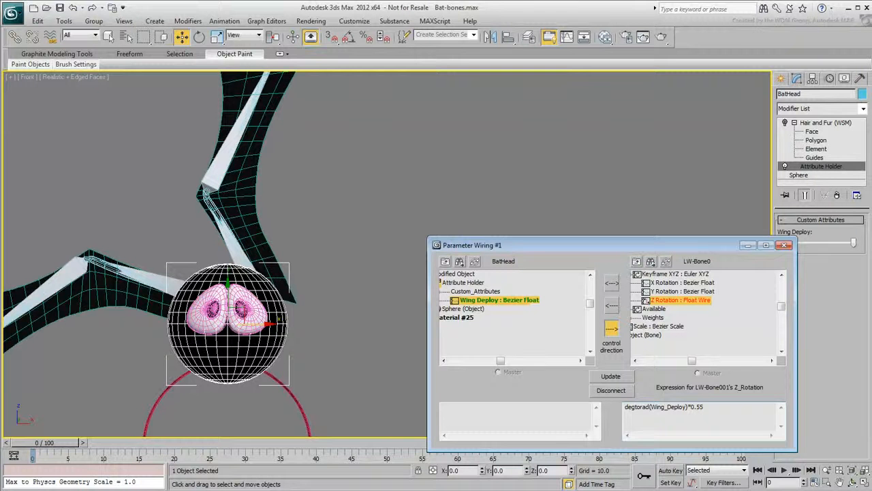
left_click(611, 376)
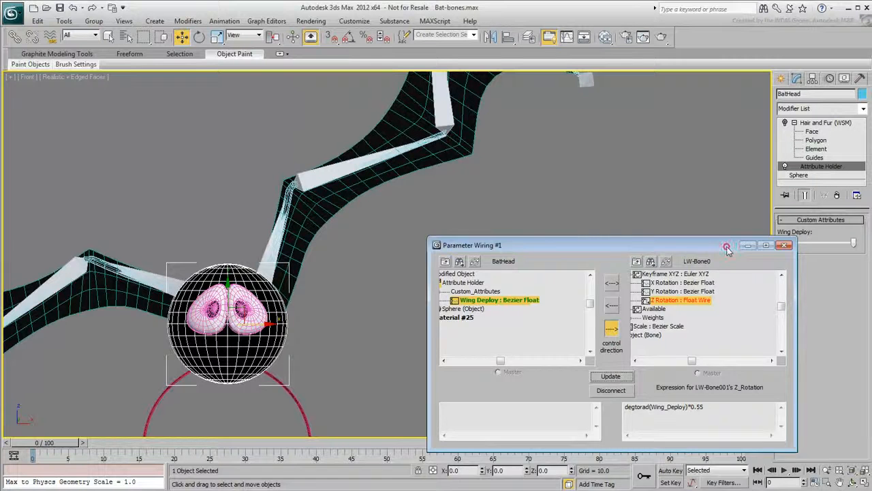
Step: Return Wing Deploy to its minimum and close the Parameter Wiring dialog
left_click_drag(728, 249, 699, 362)
left_click_drag(854, 248, 767, 245)
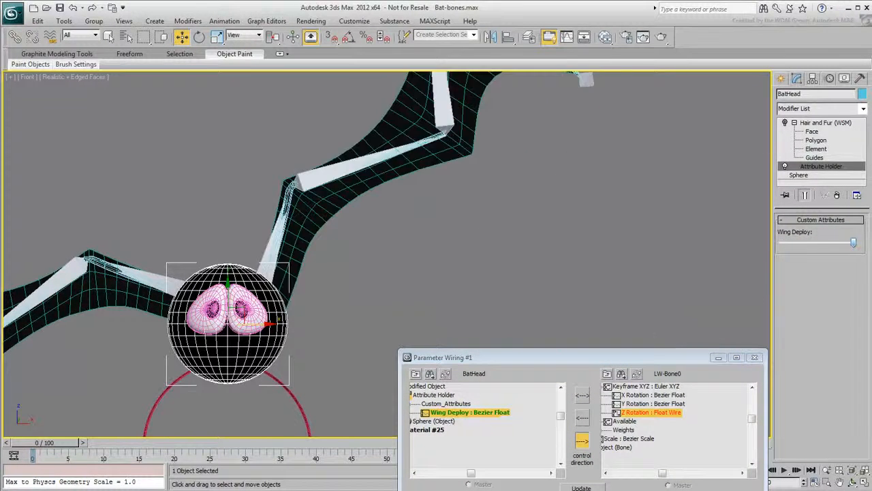
left_click_drag(641, 356, 628, 193)
left_click(744, 195)
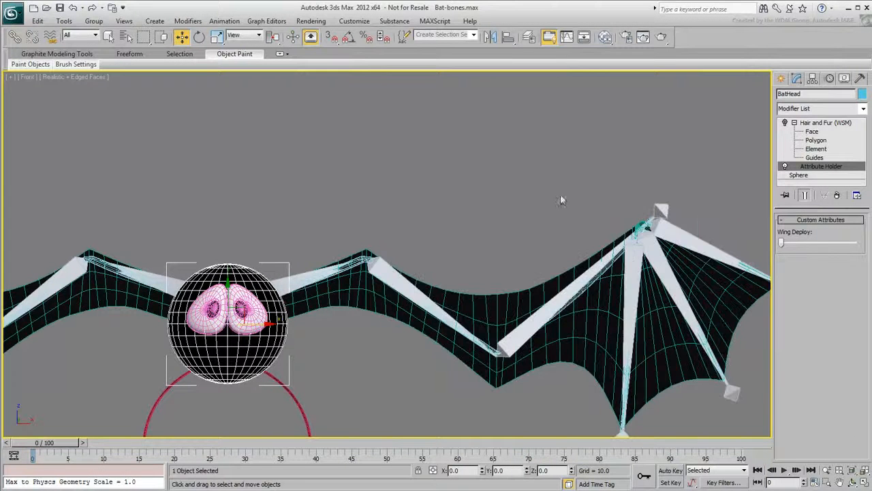
Step: Start wiring the Wing Deploy attribute of BatHead to the Keyframe XYZ Z Rotation of LW-Bone002
right_click(215, 280)
left_click(241, 366)
mouse_move(235, 355)
mouse_move(314, 354)
mouse_move(410, 355)
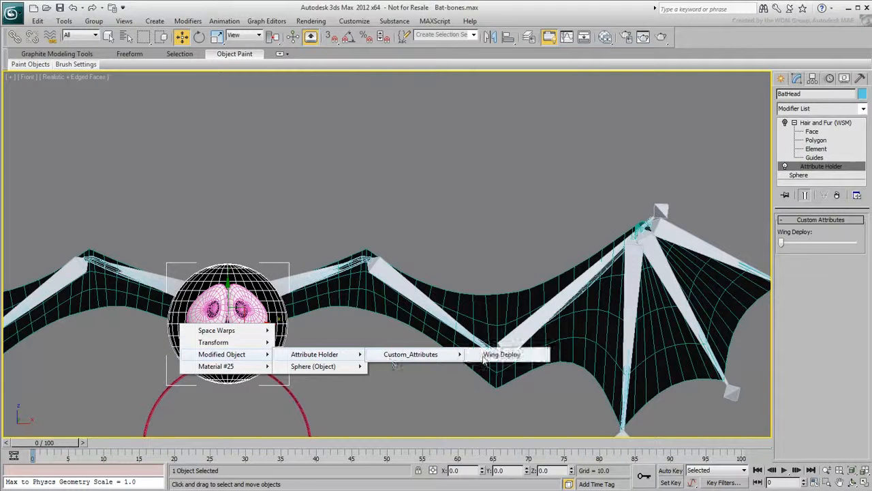
left_click(503, 354)
left_click(401, 285)
mouse_move(426, 288)
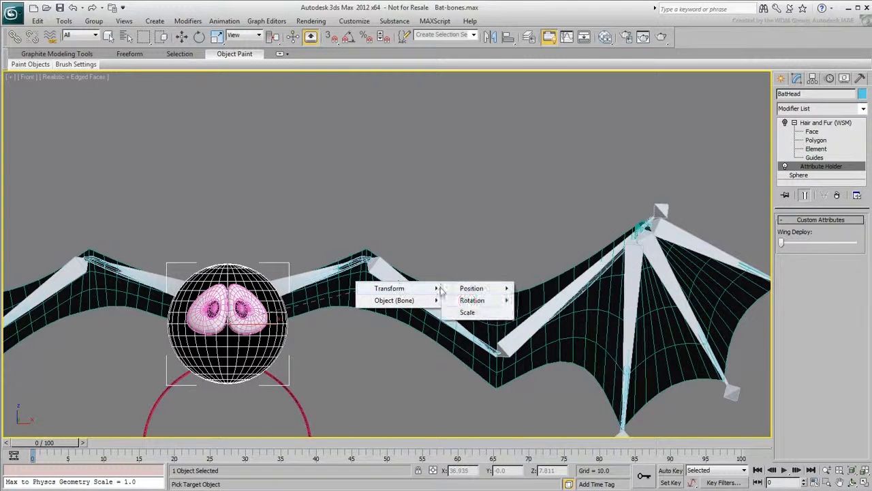
mouse_move(469, 301)
mouse_move(555, 312)
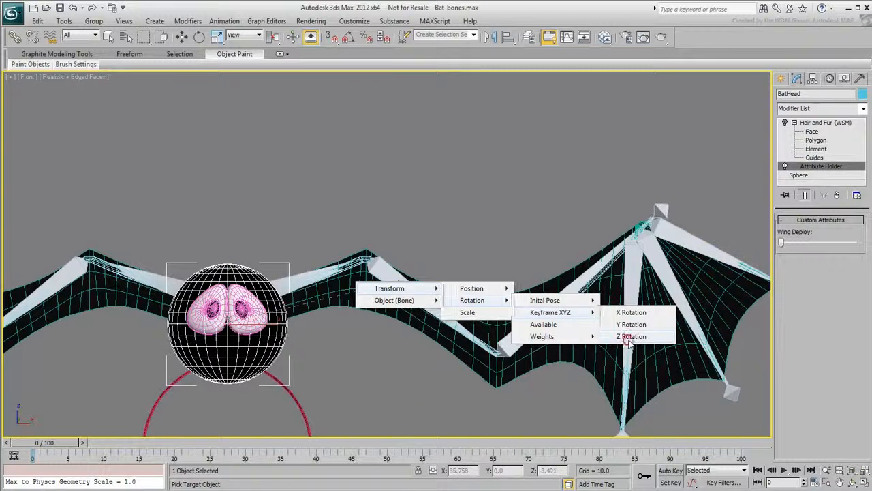
left_click(639, 336)
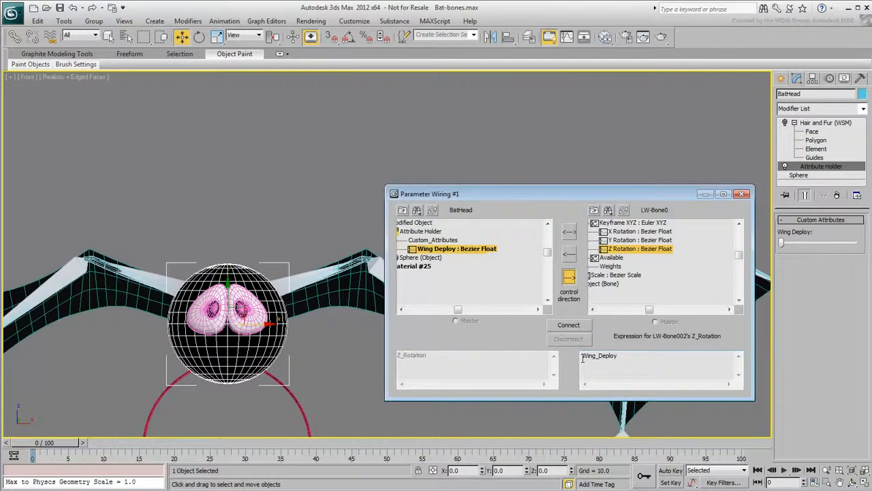
Step: Connect Wing Deploy to LW-Bone002's Z Rotation with the expression degtorad(Wing_Deploy), and test the slider
left_click(583, 355)
type("degtorad(")
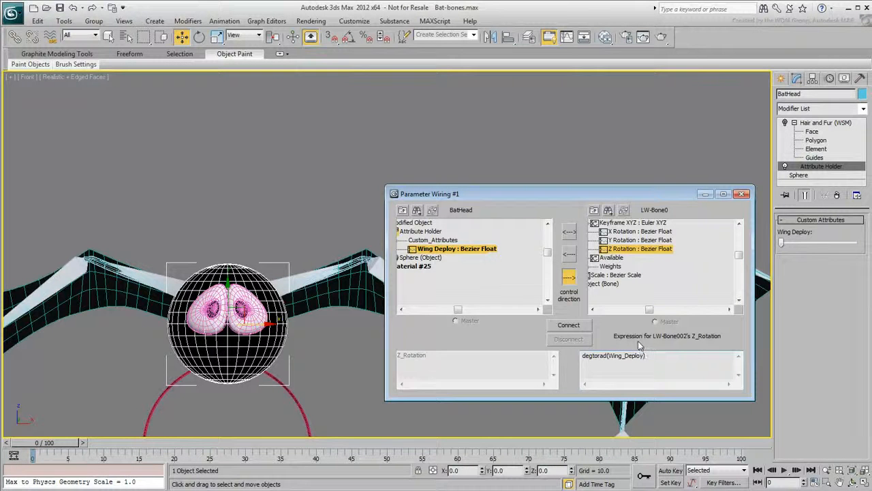
left_click(569, 325)
left_click_drag(571, 193, 545, 374)
left_click_drag(784, 244, 766, 257)
Step: Reverse LW-Bone002's rotation direction by updating its Z Rotation expression to -degtorad(Wing_Deploy)
left_click_drag(605, 377, 606, 185)
left_click(557, 347)
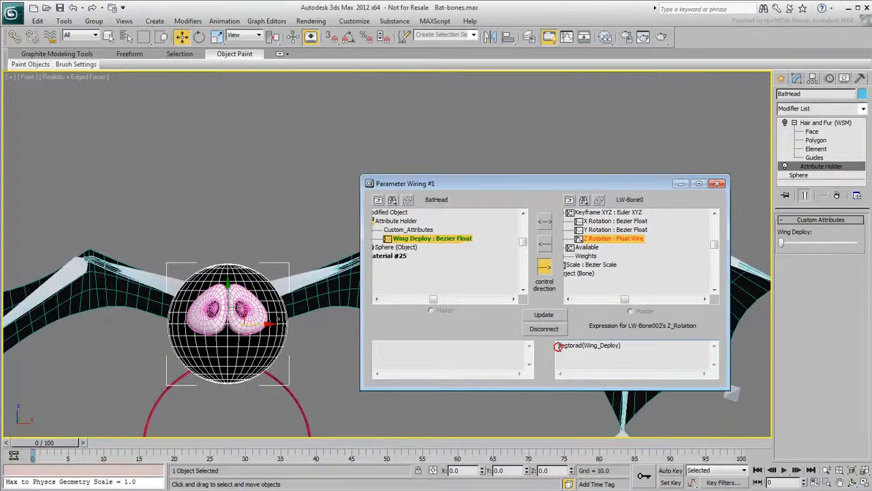
type("-")
left_click(545, 317)
Step: Raise Wing Deploy to its maximum to check how the wing folds
left_click_drag(551, 184, 553, 406)
mouse_move(782, 243)
left_mouse_down()
mouse_move(833, 246)
mouse_move(783, 259)
left_mouse_up()
mouse_move(848, 243)
left_mouse_down()
mouse_move(777, 243)
mouse_move(853, 243)
left_mouse_up()
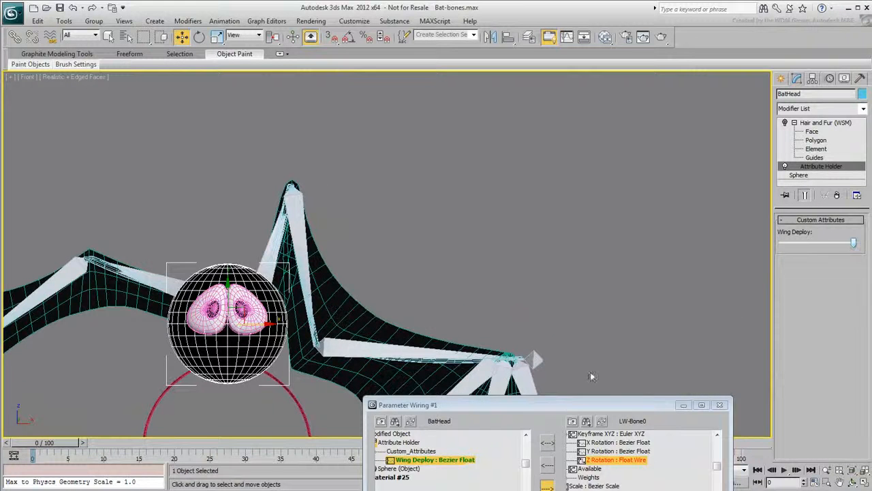
Step: Update the expression for LW-Bone002's Z Rotation to -degtorad(Wing_Deploy)*.95
left_click_drag(573, 407, 609, 91)
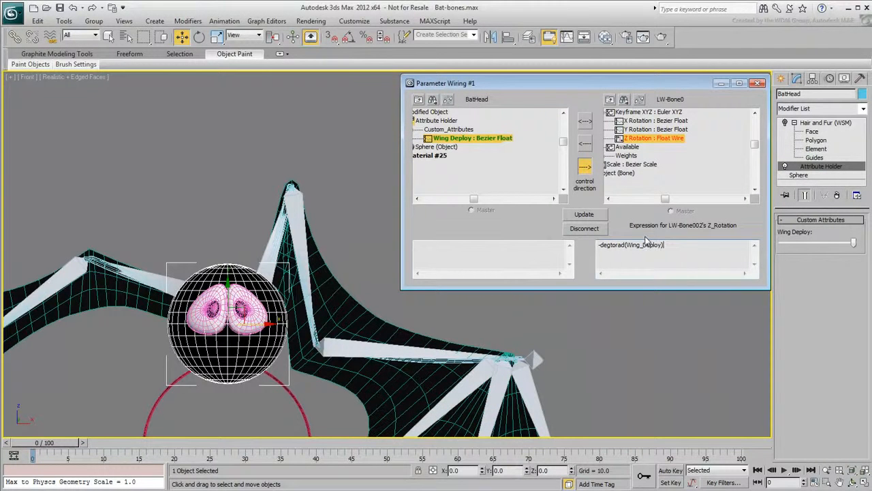
type("5")
left_click(585, 215)
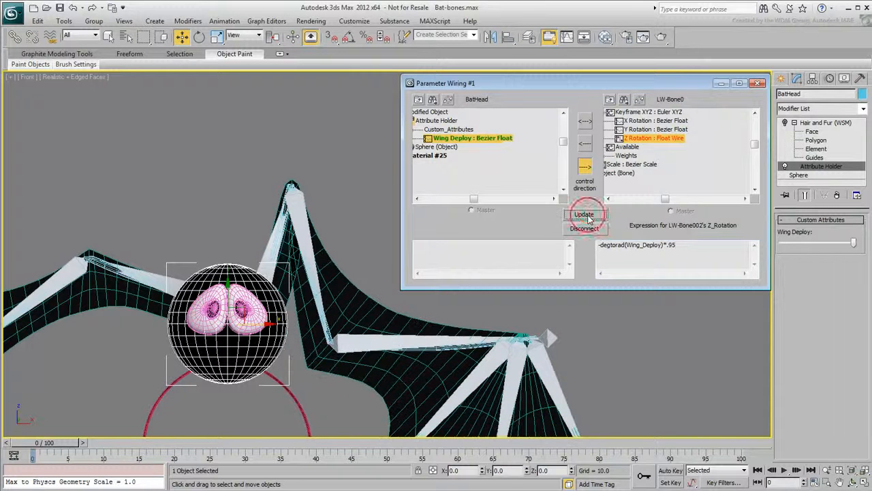
Step: Reset Wing Deploy to its minimum and start wiring it from the head to LW-Bone003's Keyframe XYZ Z Rotation
left_click_drag(854, 244, 779, 245)
left_click(757, 83)
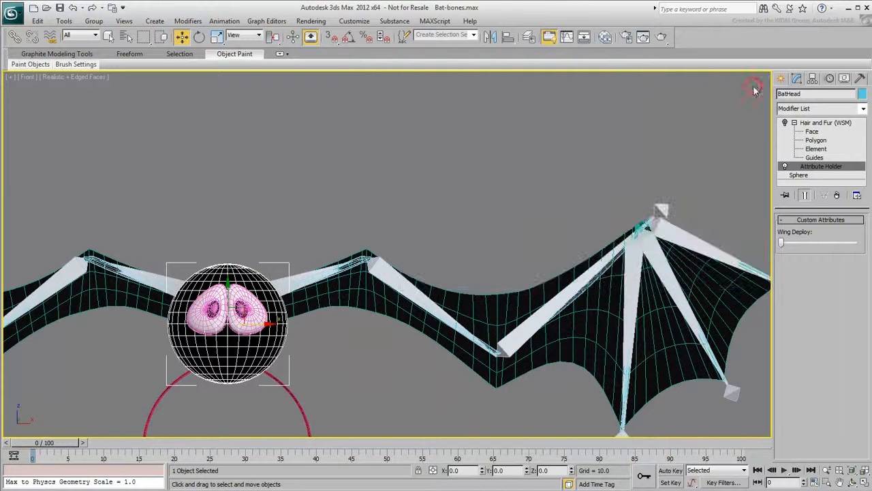
right_click(281, 278)
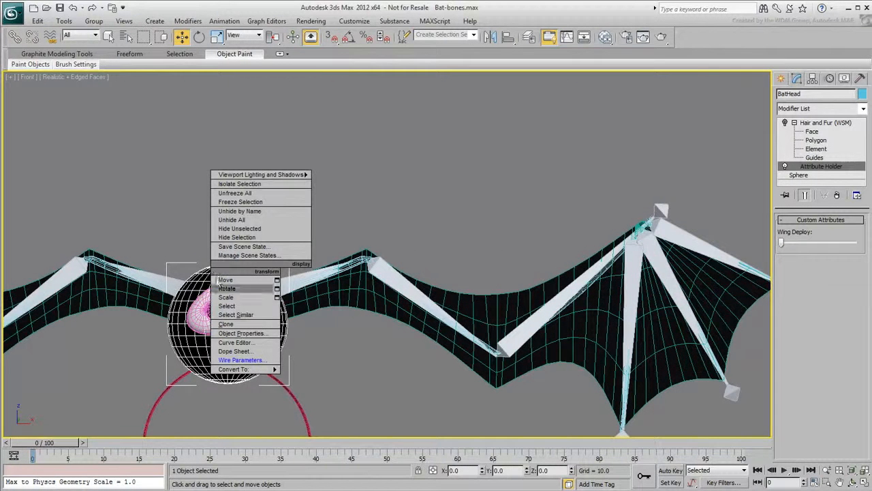
left_click(238, 358)
mouse_move(232, 355)
mouse_move(308, 353)
mouse_move(419, 353)
left_click(497, 353)
left_click(519, 329)
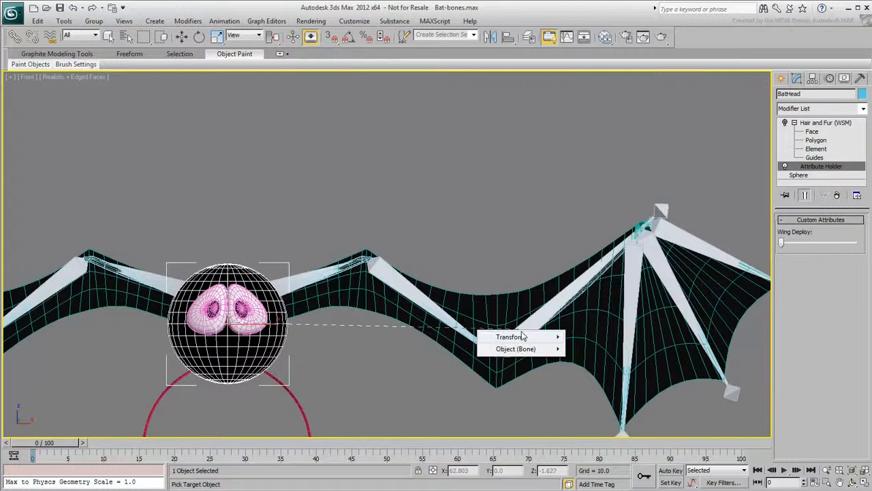
left_click(538, 336)
left_click(617, 348)
left_click(673, 361)
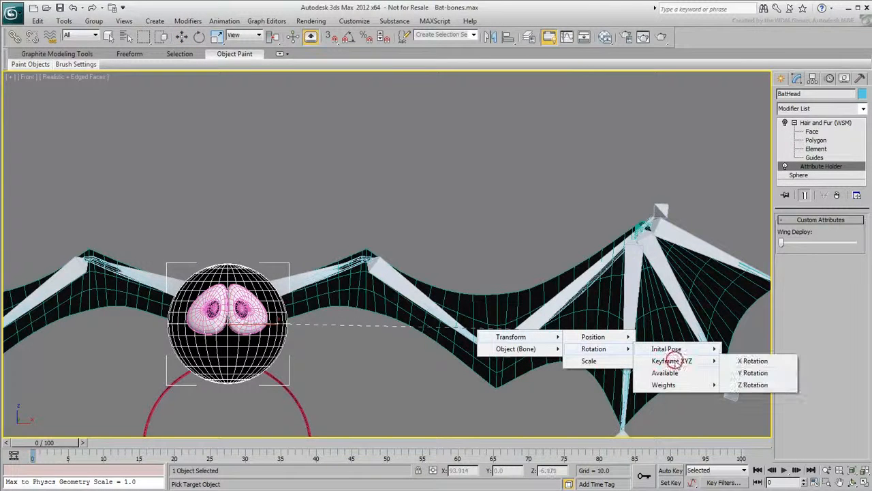
left_click(746, 385)
Step: Connect Wing Deploy one-way to LW-Bone003's Z Rotation with the expression degtorad(Wing_Deploy), and raise the slider to its maximum to check the fold
left_click(599, 246)
type("degtor")
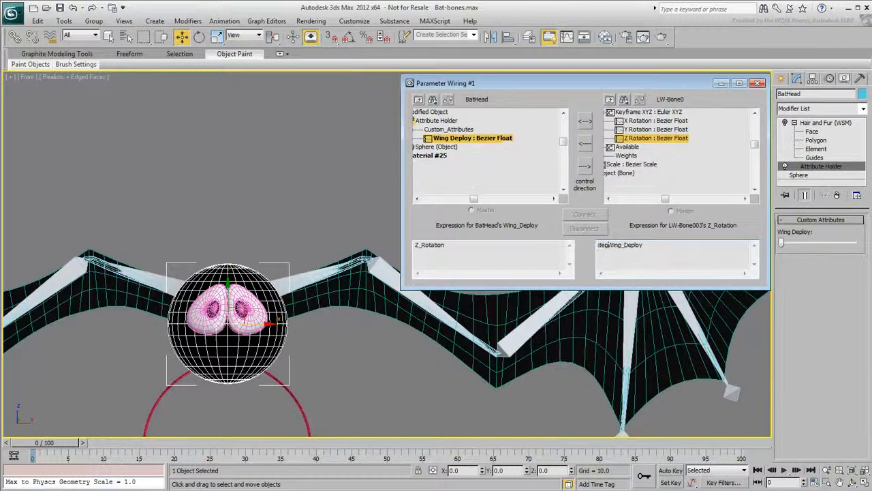
type("ad(")
left_click(584, 166)
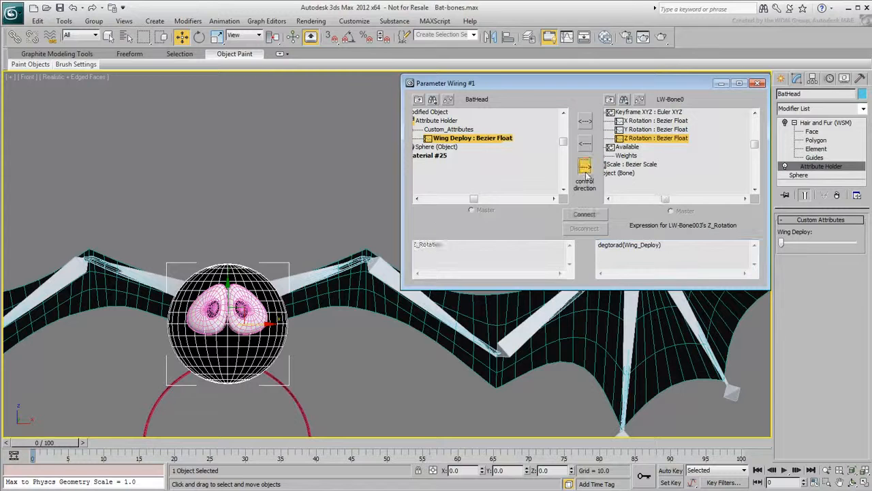
left_click(584, 214)
left_click_drag(579, 89, 182, 24)
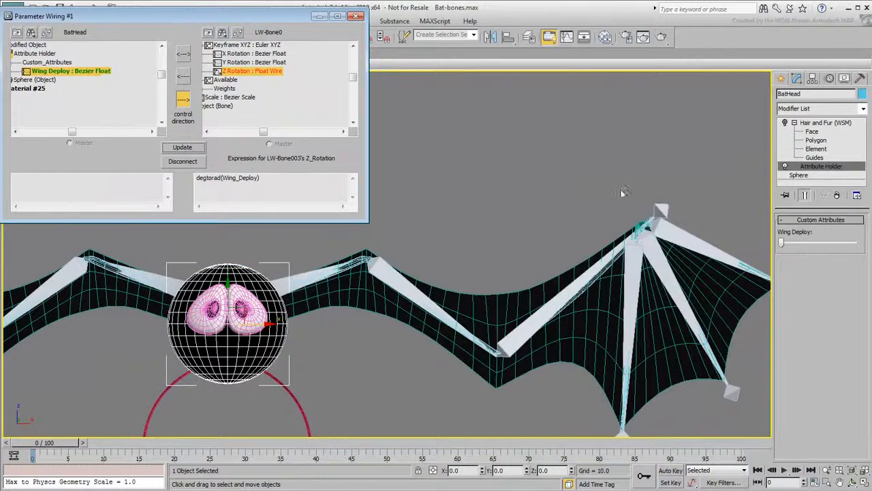
left_click_drag(781, 244, 854, 242)
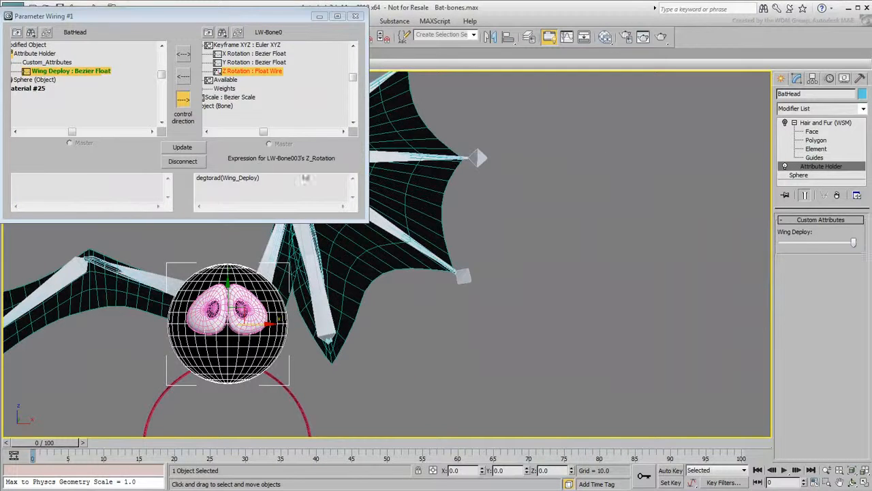
Step: Tune LW-Bone003's Z Rotation expression by trying degtorad(Wing_Deploy)*.7, settle on degtorad(Wing_Deploy)*.8, and close the wiring dialog
left_click_drag(213, 16, 703, 296)
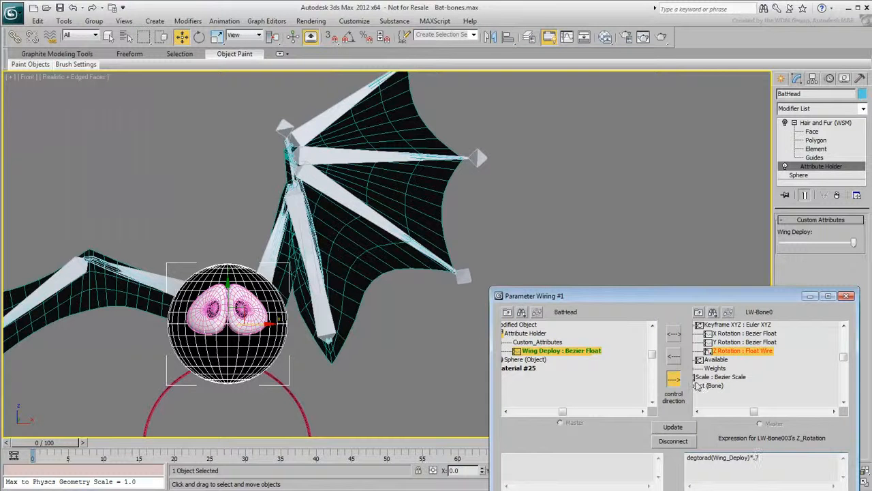
left_click(674, 428)
left_click(777, 469)
key("BackSpace")
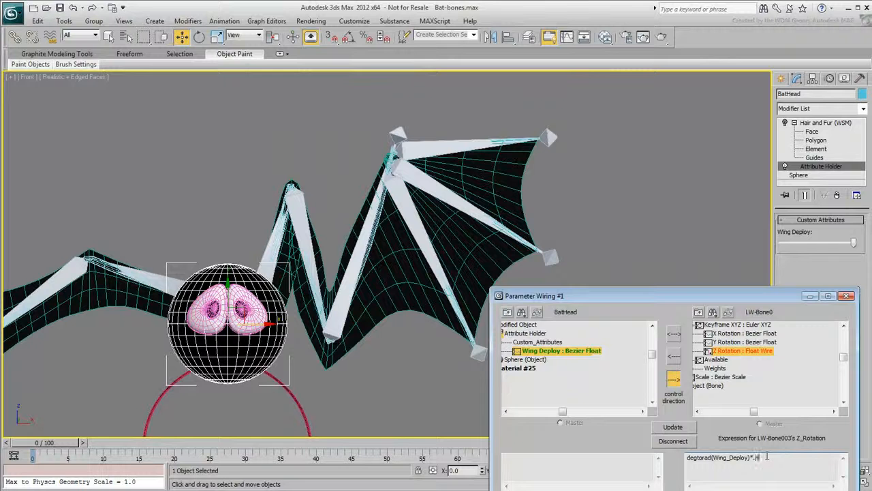
left_click(673, 427)
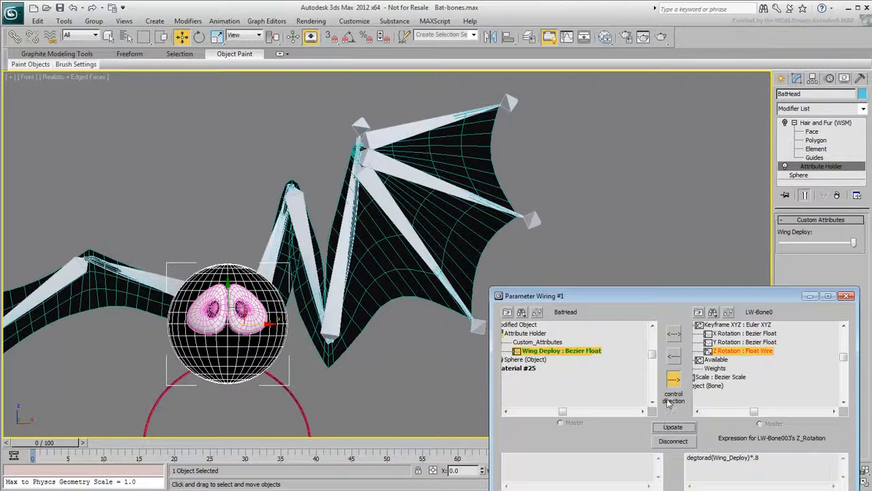
left_click(846, 297)
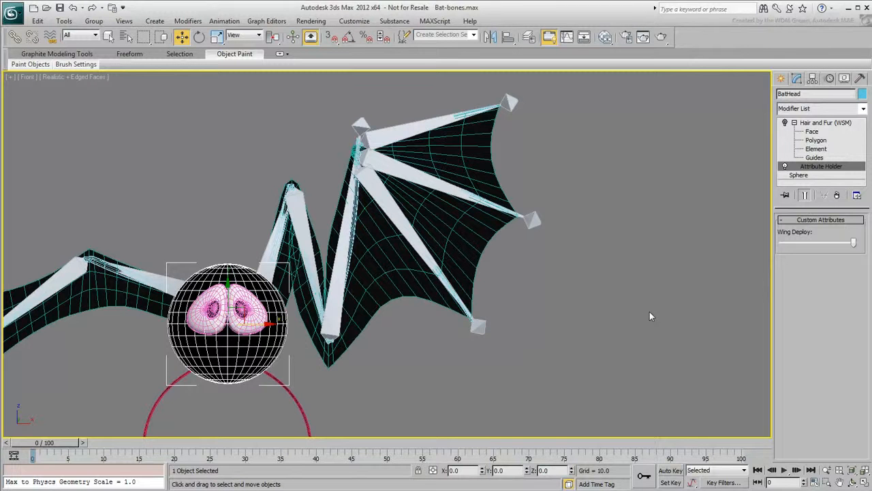
Step: Start wiring the head's Wing Deploy attribute to the Keyframe XYZ Z Rotation of the finger bone LW-Bone005
right_click(198, 281)
left_click(225, 362)
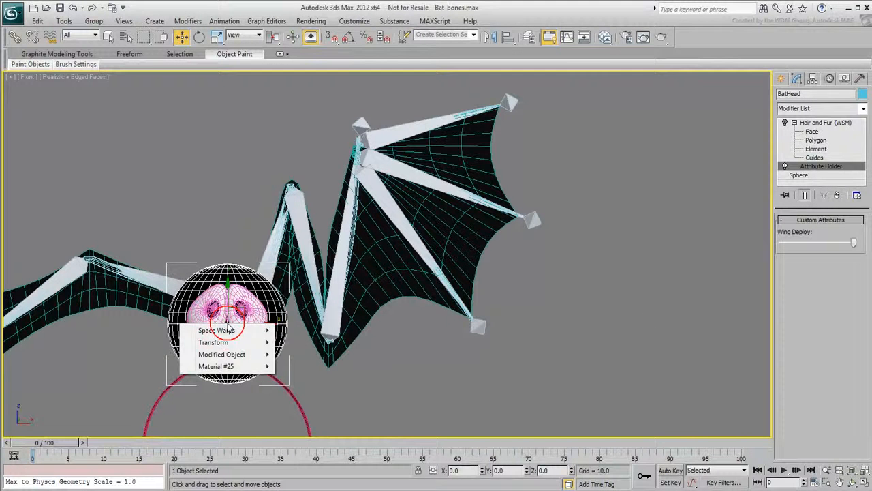
mouse_move(235, 355)
mouse_move(320, 354)
mouse_move(413, 354)
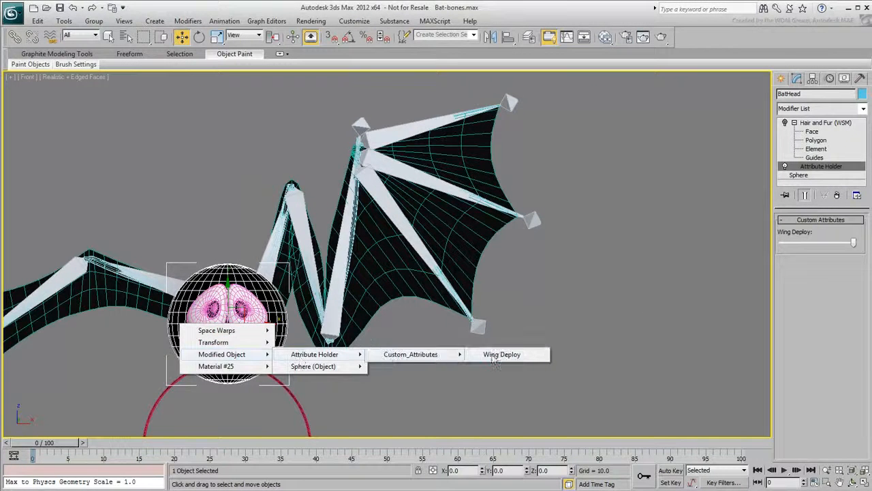
left_click(519, 354)
left_click(393, 213)
mouse_move(393, 214)
mouse_move(463, 230)
mouse_move(554, 238)
left_click(625, 266)
Step: Connect Wing Deploy one-way to LW-Bone005's Z Rotation with the expression degtorad(Wing_Deploy)
left_click(672, 381)
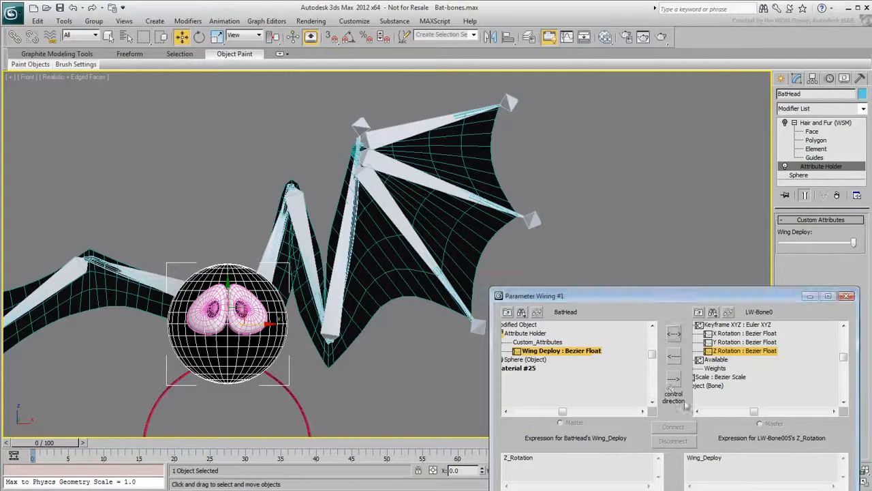
left_click(687, 457)
type("degtorad(")
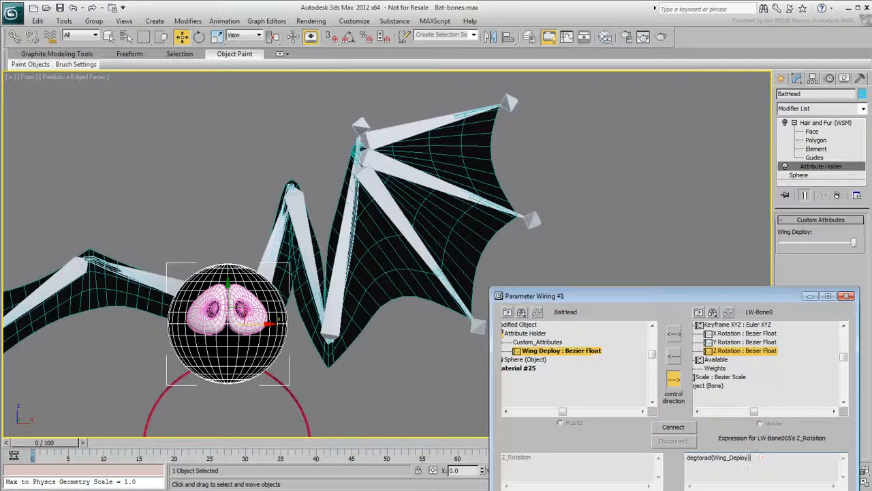
left_click(672, 426)
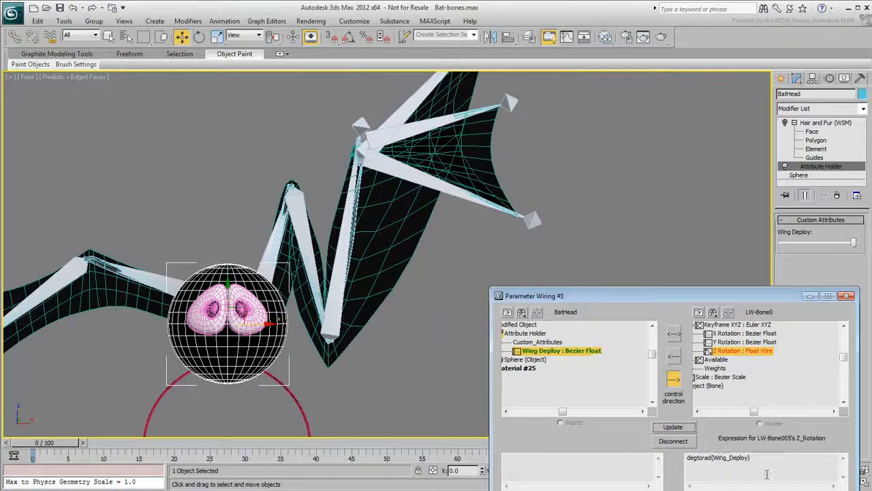
Step: Reverse and scale down LW-Bone005's rotation by updating its Z Rotation expression to -degtorad(Wing_Deploy)*.35, and close the wiring dialog
left_click(687, 458)
type("-")
left_click(673, 427)
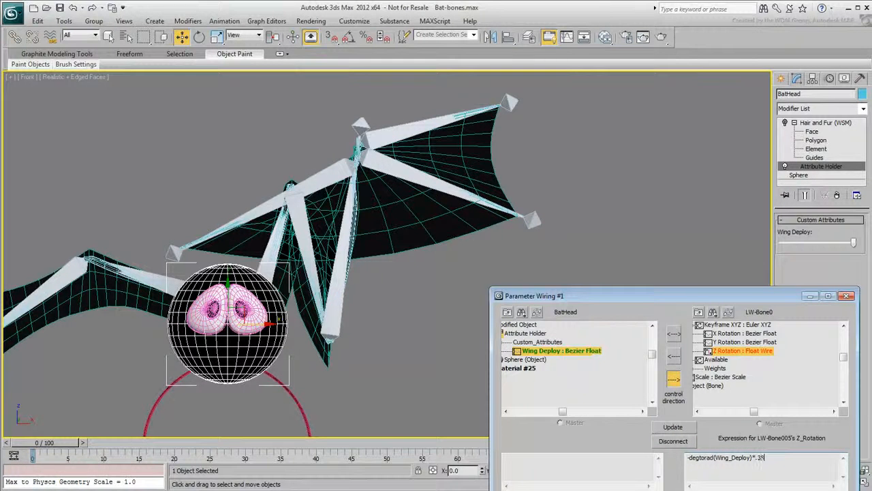
left_click(677, 427)
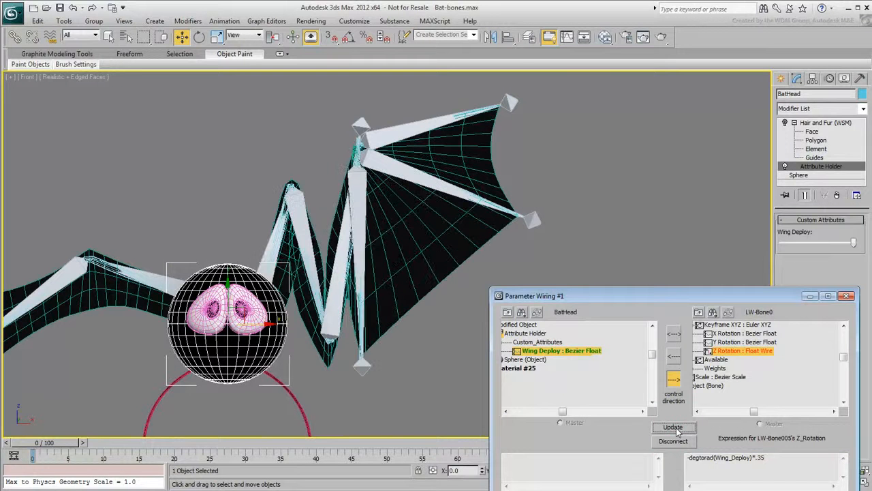
left_click(846, 296)
Step: Start wiring the head's Wing Deploy attribute to the Keyframe XYZ Z Rotation of the finger bone LW-Bone007
right_click(225, 270)
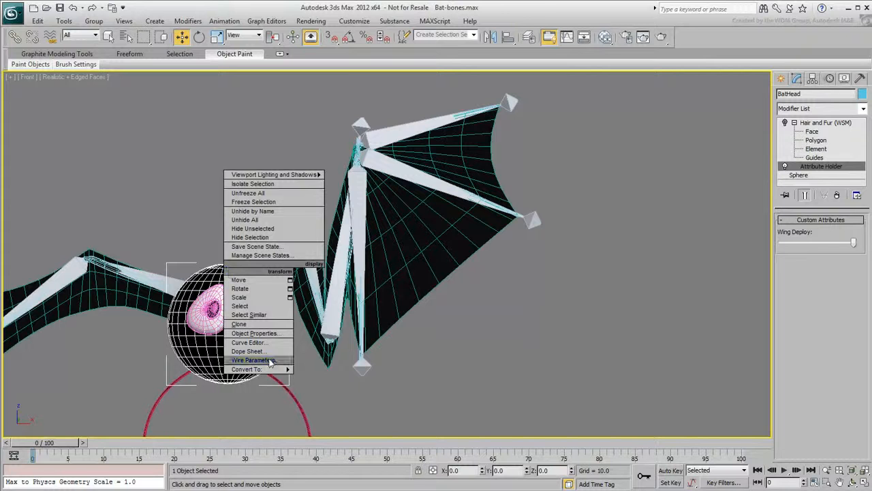
left_click(234, 360)
mouse_move(258, 355)
mouse_move(403, 356)
left_click(508, 355)
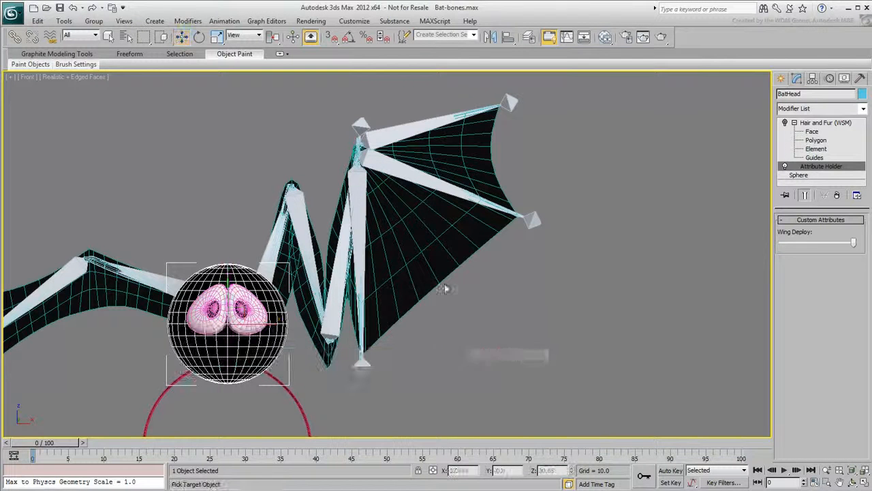
left_click(404, 178)
mouse_move(405, 179)
mouse_move(482, 192)
mouse_move(556, 203)
left_click(617, 226)
Step: Connect Wing Deploy one-way to LW-Bone007's Z Rotation with the expression -degtorad(Wing_Deploy)*.6, and close the wiring dialog
left_click_drag(634, 296, 612, 267)
left_click(652, 350)
left_click(649, 412)
type("-degtorad(Wing_Deploy")
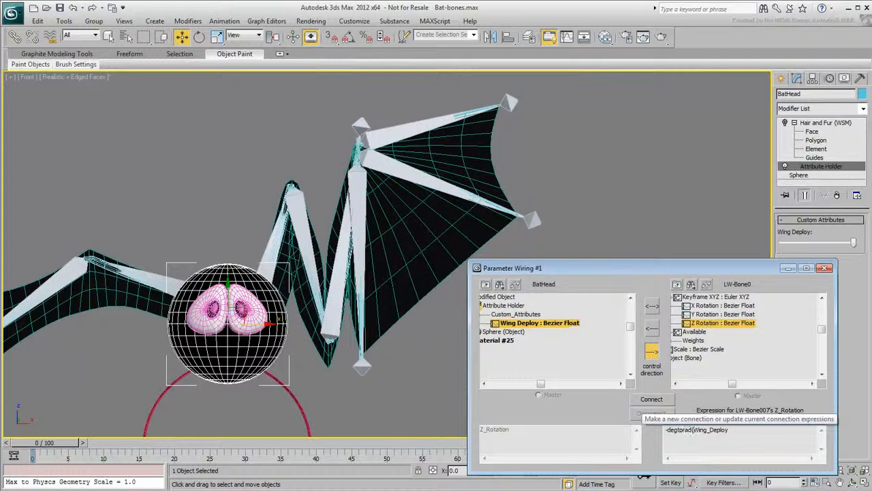
key("End")
type(")")
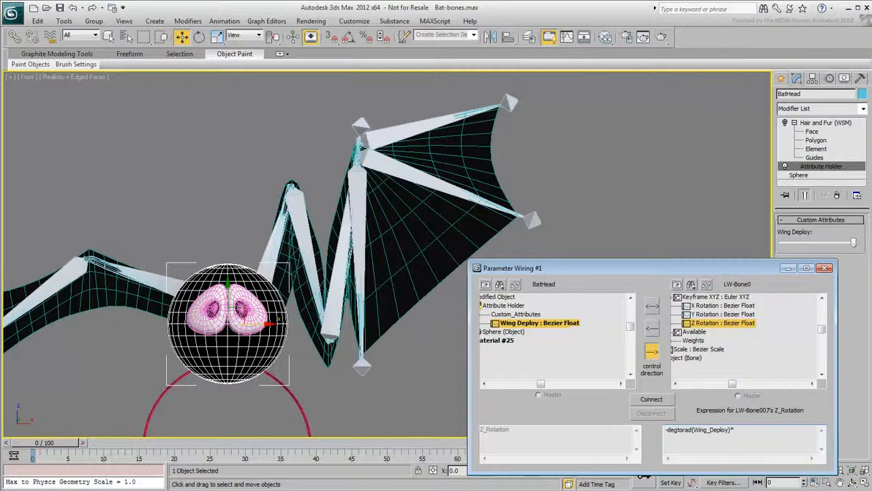
left_click(650, 401)
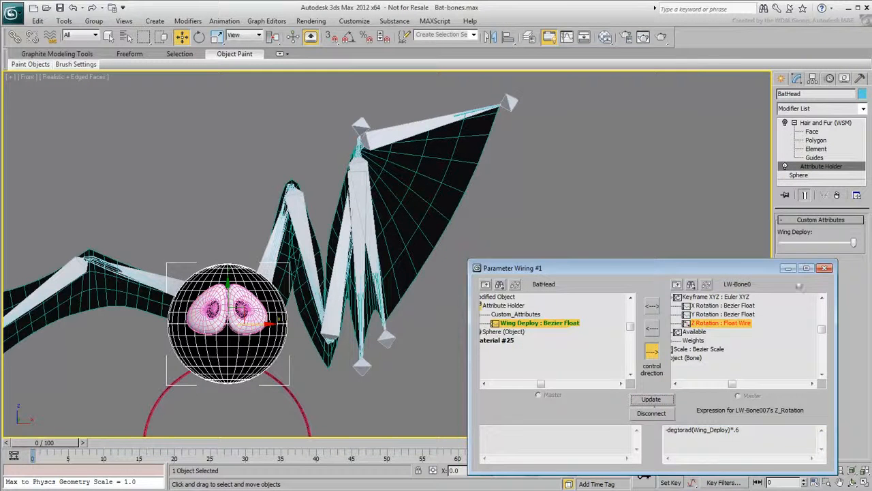
left_click(824, 268)
Step: Start wiring the head's Wing Deploy attribute to the Keyframe XYZ Z Rotation of the outermost finger bone, LW-Bone009
right_click(237, 271)
left_click(263, 356)
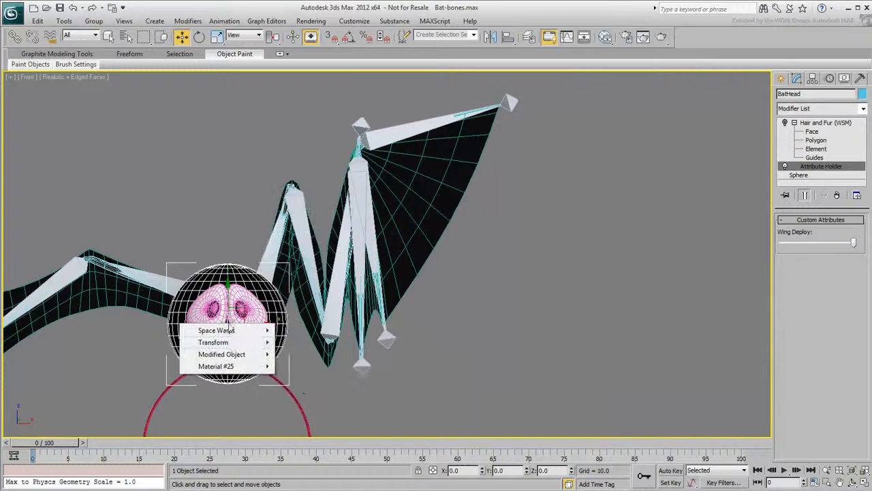
mouse_move(234, 354)
mouse_move(315, 354)
mouse_move(409, 353)
left_click(508, 353)
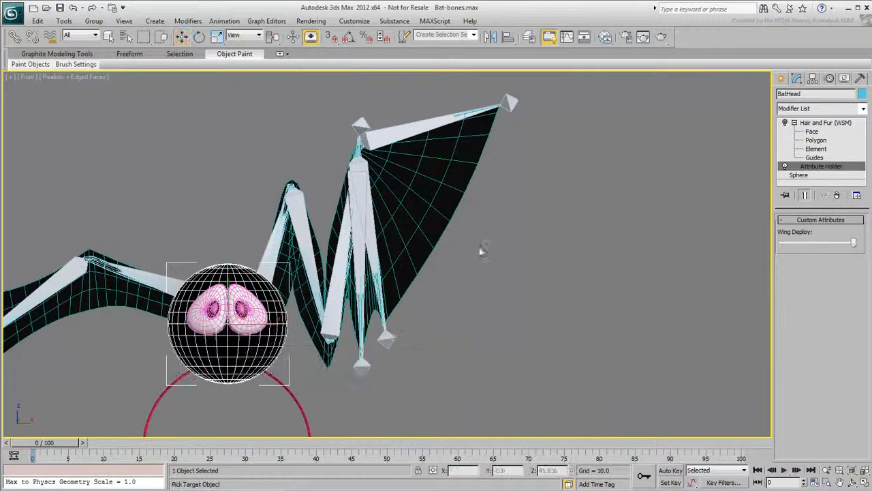
left_click(405, 133)
left_click(409, 137)
mouse_move(483, 150)
mouse_move(552, 161)
left_click(631, 196)
Step: Connect Wing Deploy one-way to LW-Bone009's Z Rotation with the expression -degtorad(Wing_Deploy)*.9, and close the wiring dialog
left_click(651, 350)
left_click(661, 430)
type("-degtorad(Wing_Deploy)*.9")
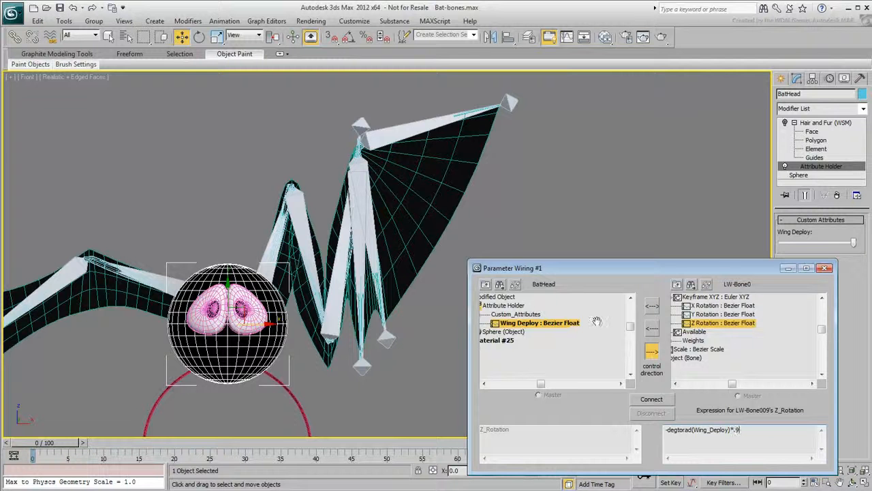
left_click(651, 399)
left_click(824, 268)
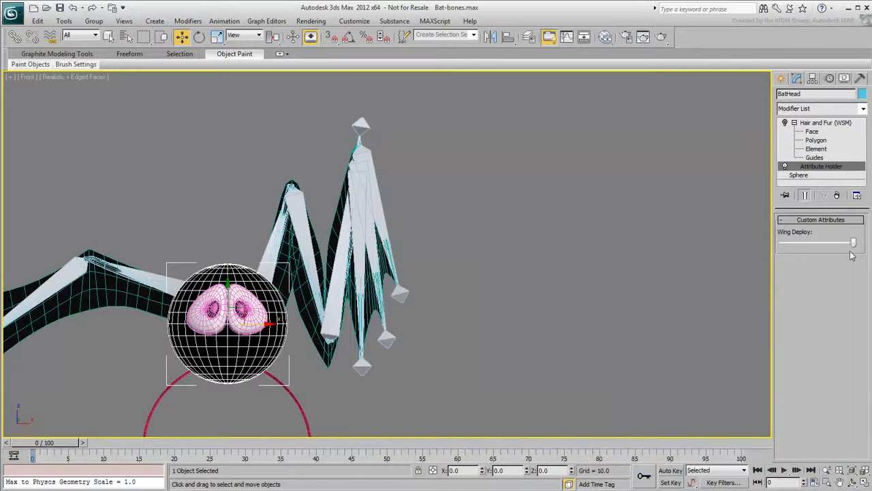
Step: Return Wing Deploy to its minimum to spread the wing, view the whole bat, and reselect the head
left_click_drag(855, 244, 736, 249)
middle_click_drag(408, 246, 454, 211)
scroll(414, 220, "down", 2)
scroll(454, 216, "down", 1)
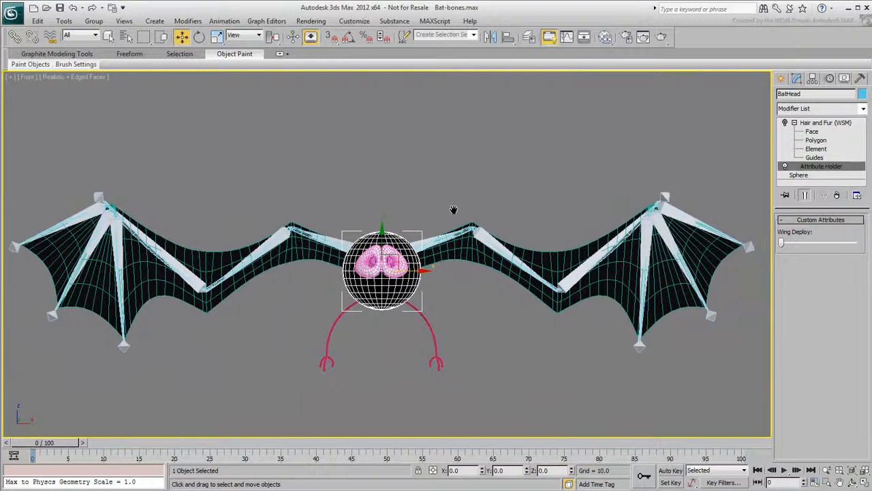
left_click(468, 179)
middle_click_drag(436, 172, 430, 170)
left_click(380, 235)
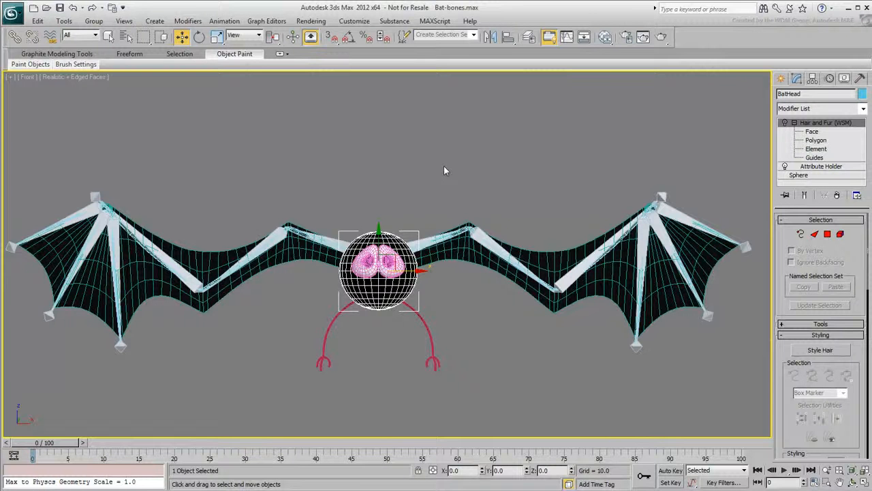
Step: Open the Parameter Wire dialog for the head and select its Wing Deploy custom attribute in the first parameter tree
key("alt+5")
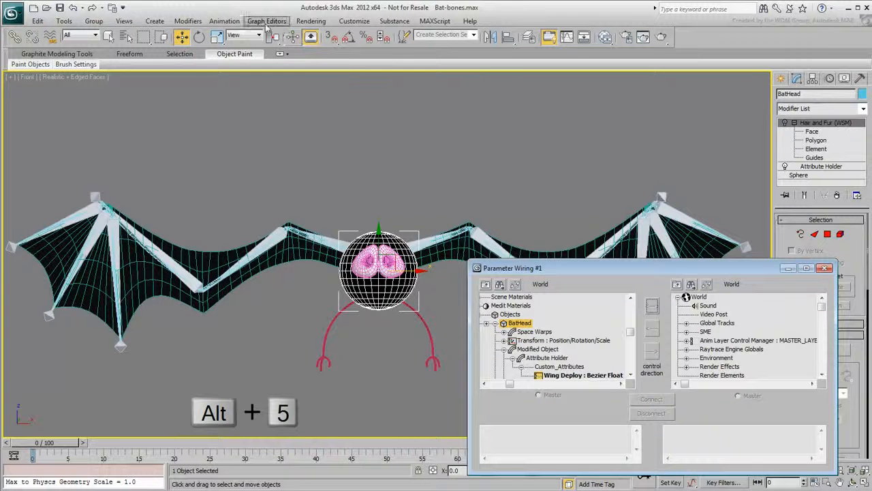
left_click(232, 21)
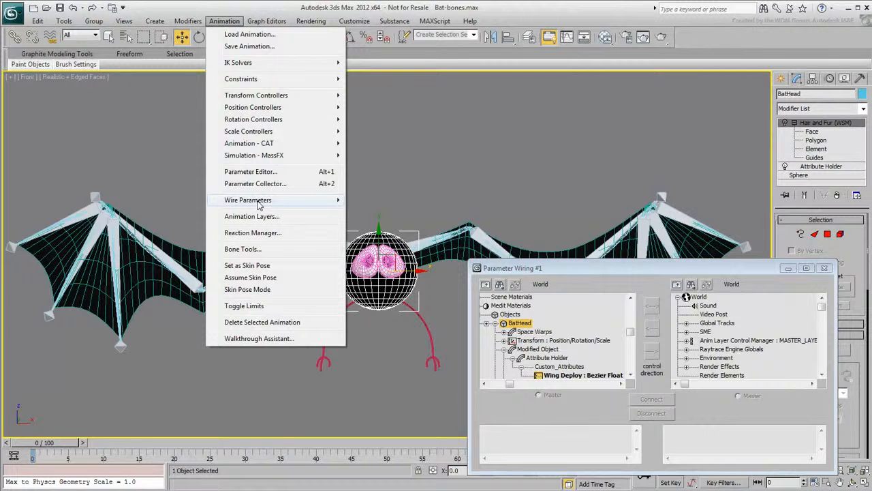
mouse_move(269, 200)
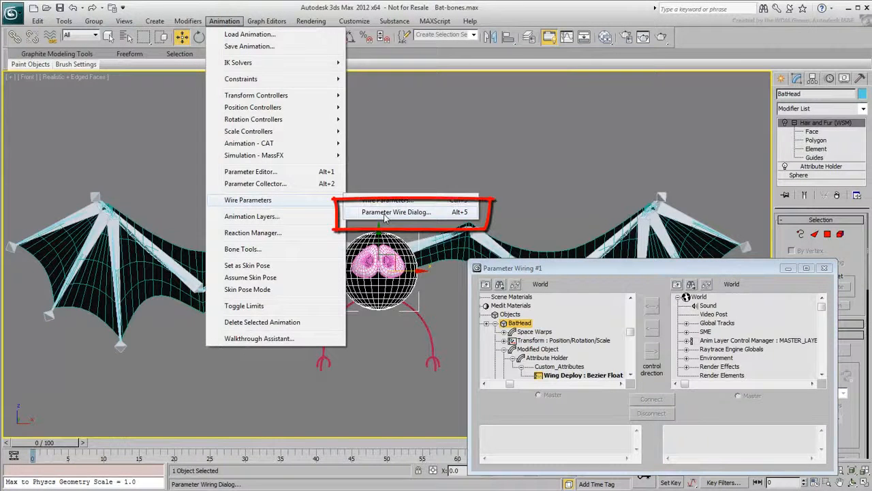
left_click(540, 10)
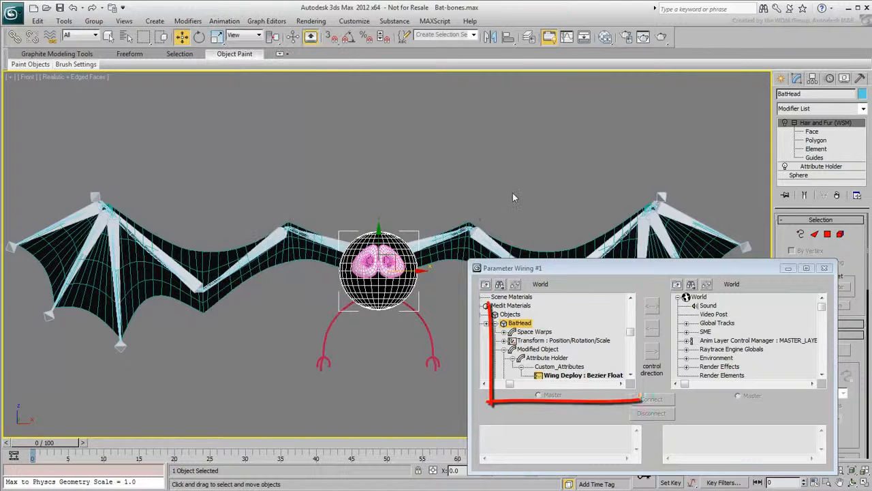
left_click(563, 375)
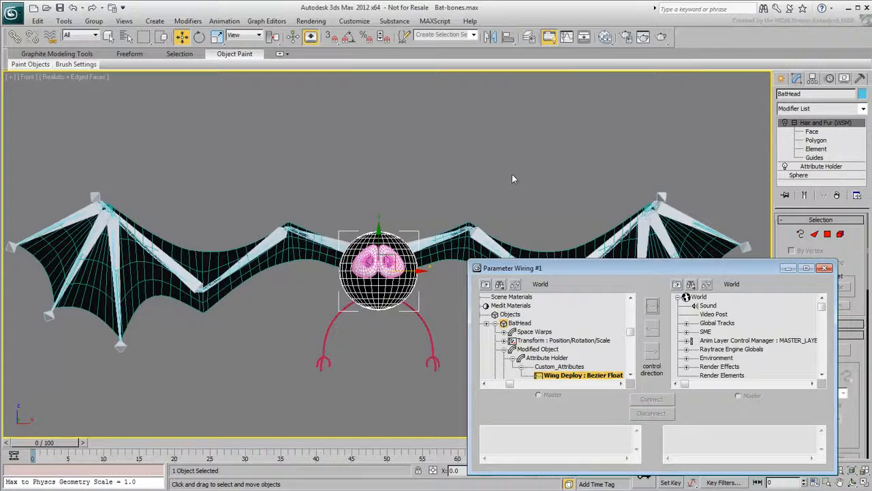
Step: Find the existing Wing Deploy wire on LW-Bone001's Z Rotation in the second parameter tree and copy its expression, degtorad(Wing_Deploy)*0.55
left_click(691, 285)
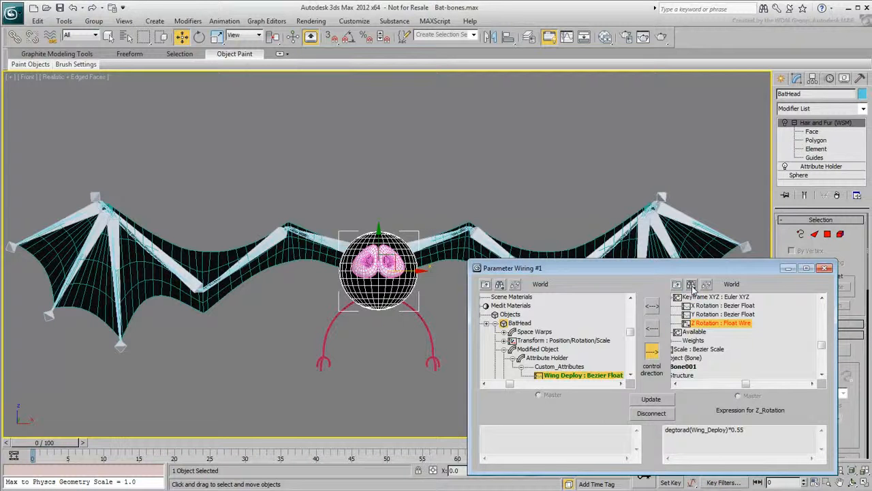
left_click_drag(822, 348, 823, 342)
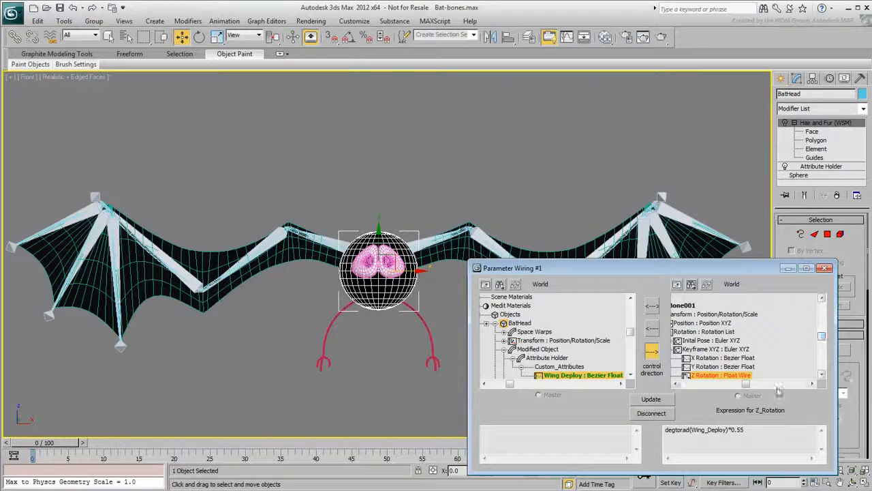
left_click_drag(746, 384, 726, 386)
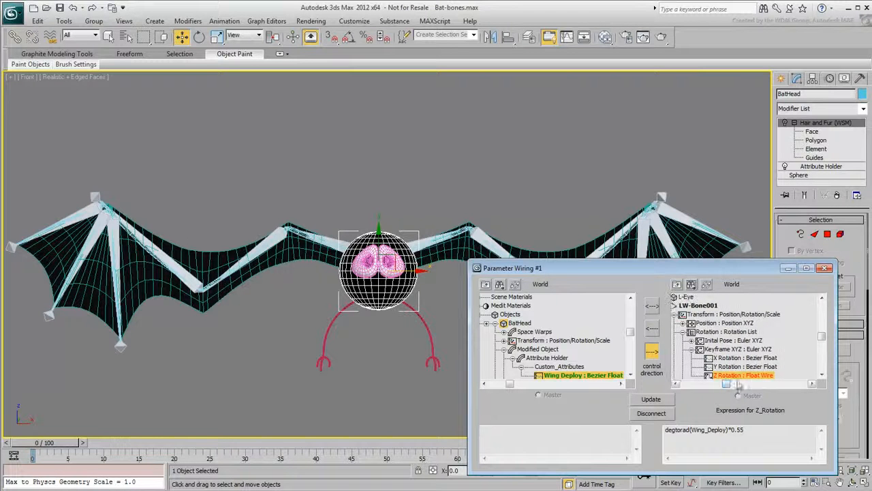
left_click_drag(822, 336, 822, 339)
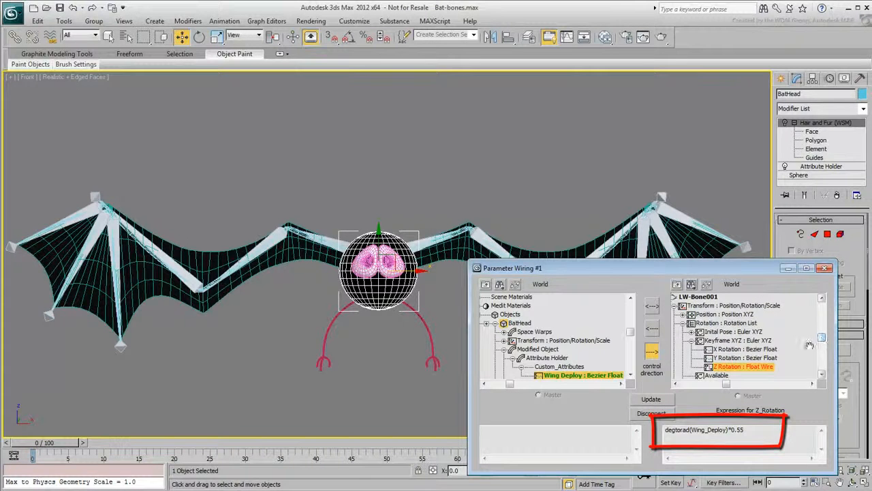
left_click_drag(760, 430, 648, 432)
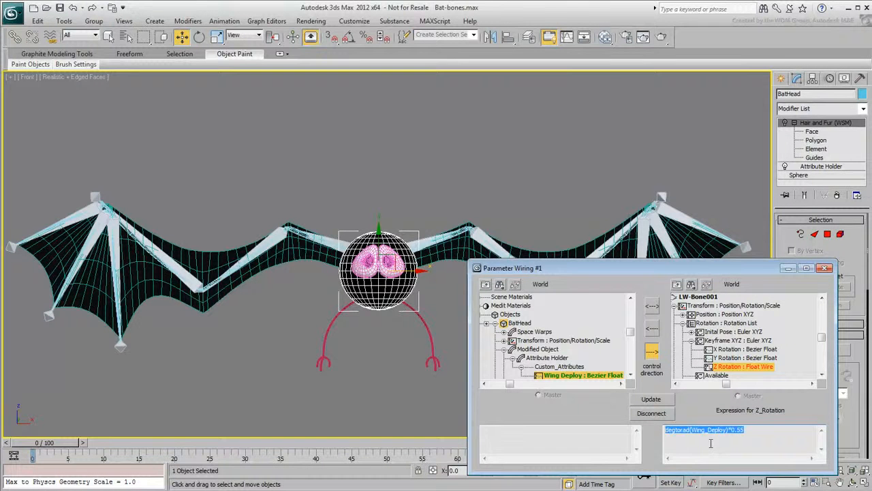
key("ctrl+c")
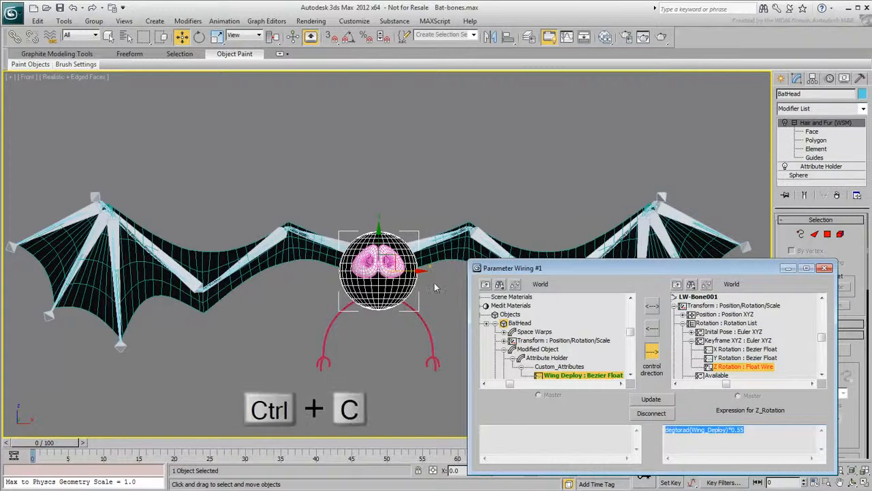
Step: Start wiring the head's Wing Deploy attribute to the Keyframe XYZ Z Rotation of RW-Bone001, the opposite wing's bone nearest the head
right_click(363, 252)
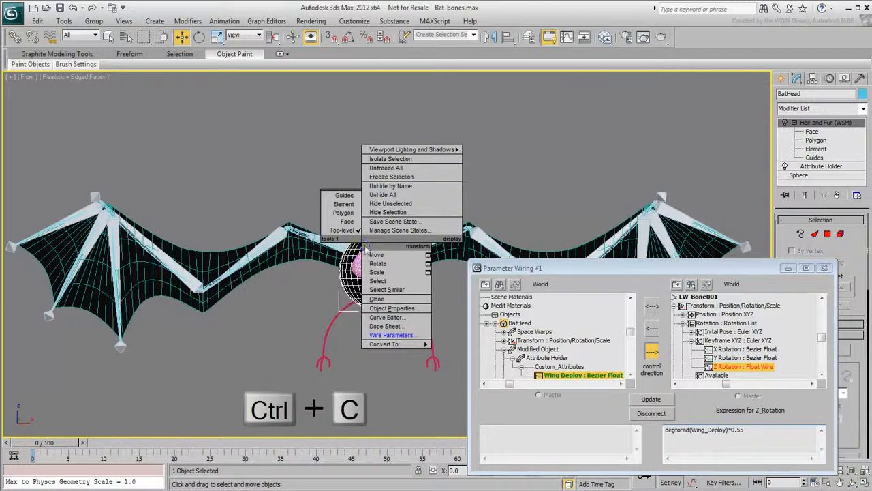
left_click(387, 339)
mouse_move(372, 301)
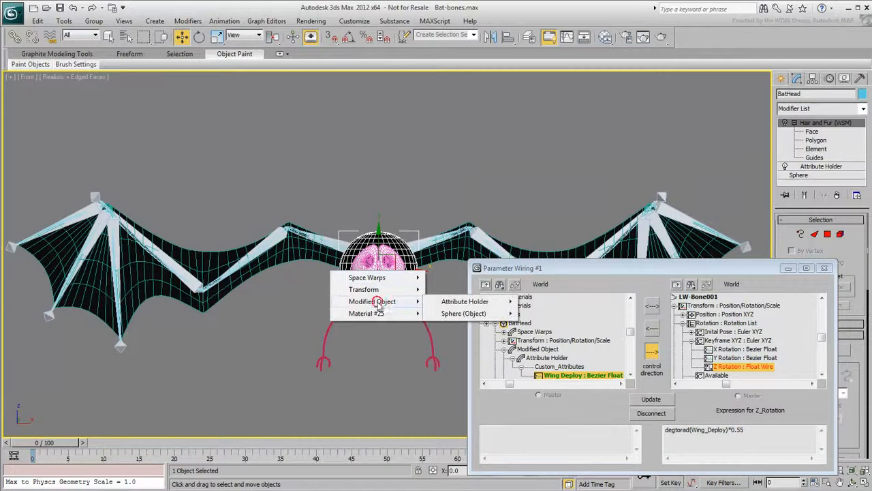
mouse_move(438, 302)
mouse_move(561, 301)
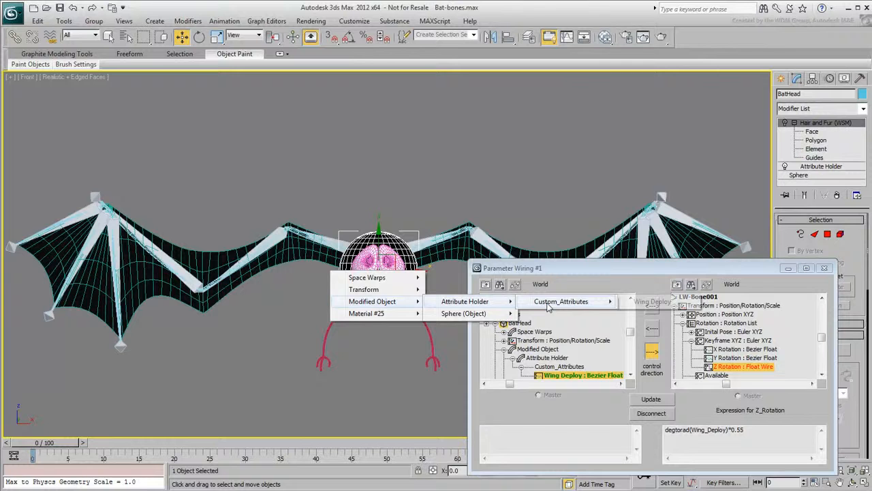
left_click(655, 301)
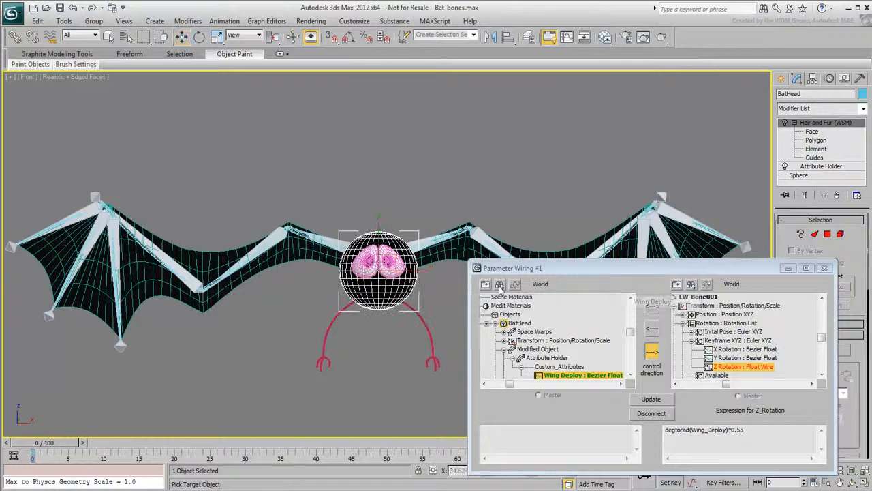
left_click(330, 239)
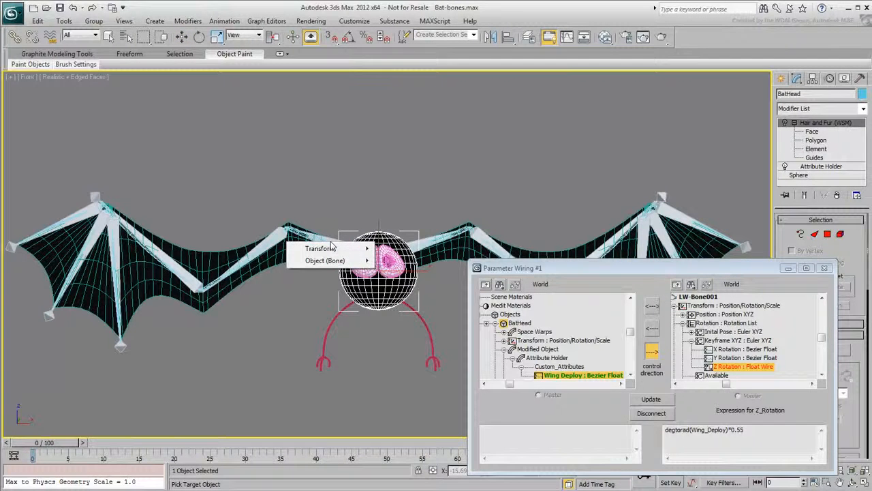
mouse_move(332, 249)
mouse_move(403, 261)
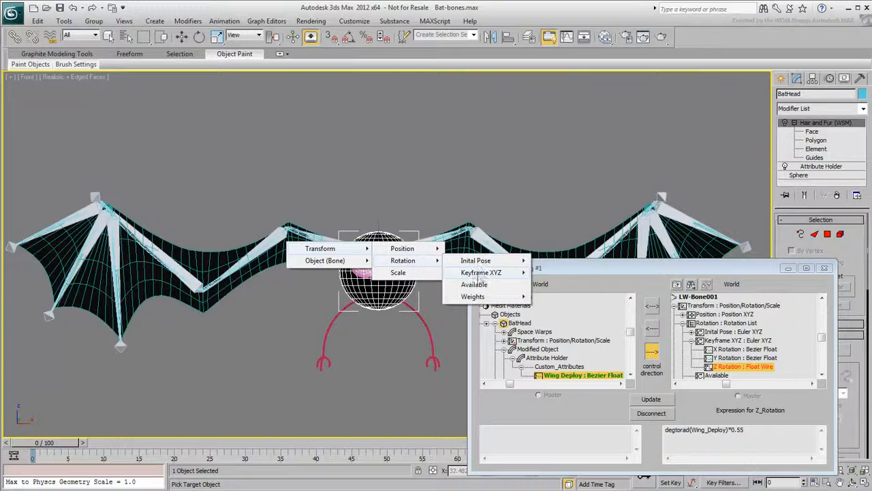
left_click(537, 275)
left_click(561, 296)
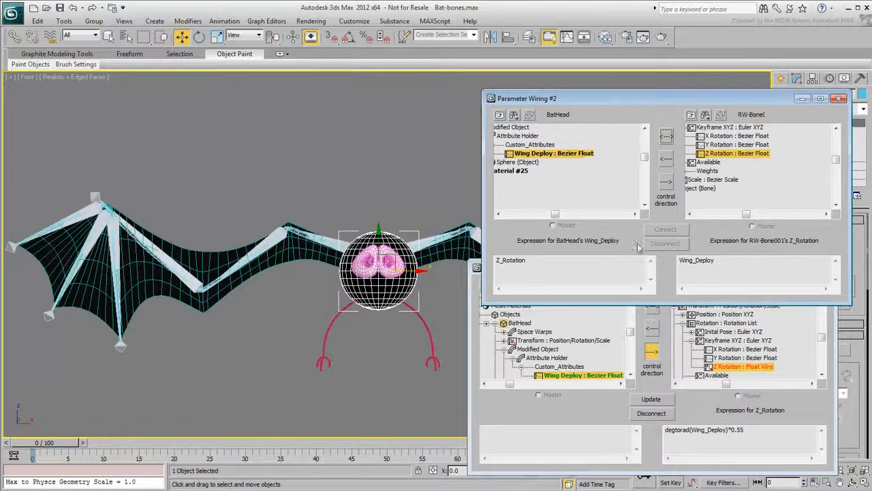
Step: Connect Wing Deploy one-way to RW-Bone001's Z Rotation with the copied expression degtorad(Wing_Deploy)*0.55, close that dialog, and test the Wing Deploy slider
left_click(666, 181)
left_click_drag(716, 259, 651, 263)
key("ctrl+v")
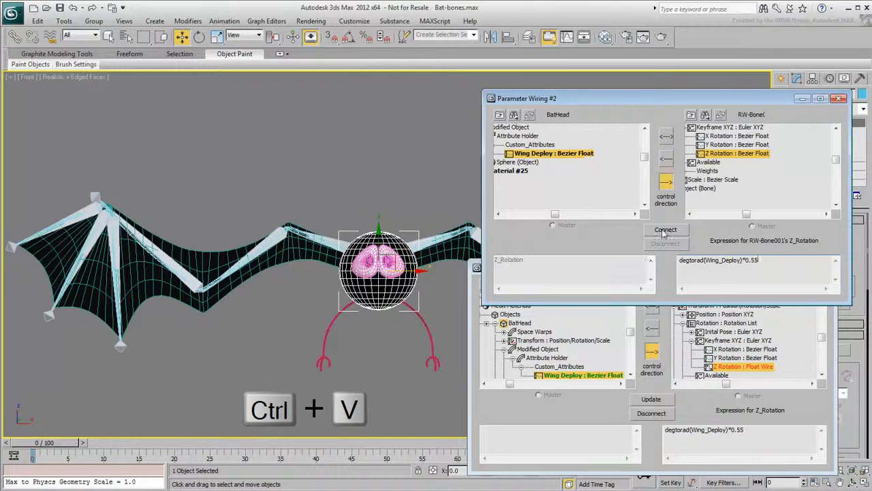
left_click(665, 230)
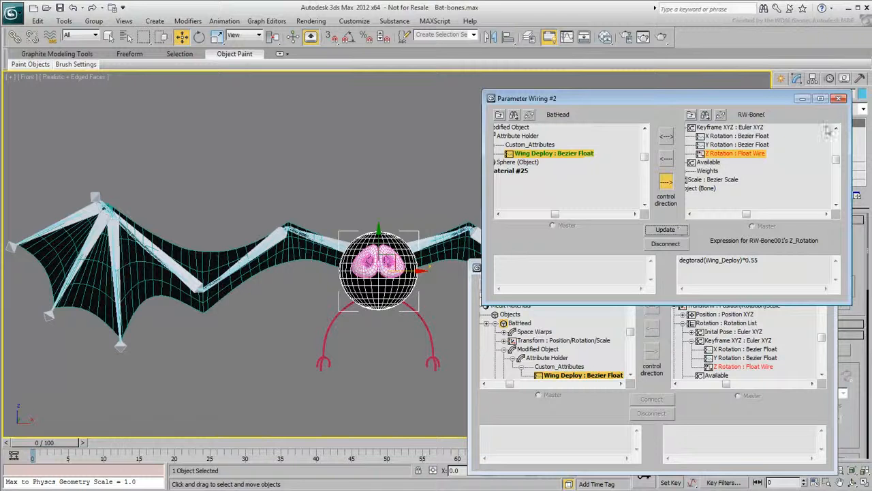
left_click(841, 99)
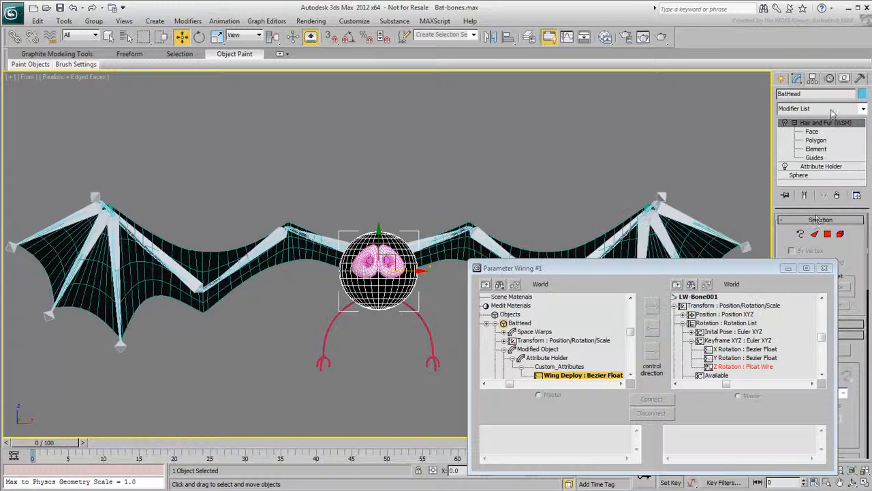
left_click(820, 166)
left_click_drag(782, 242, 823, 257)
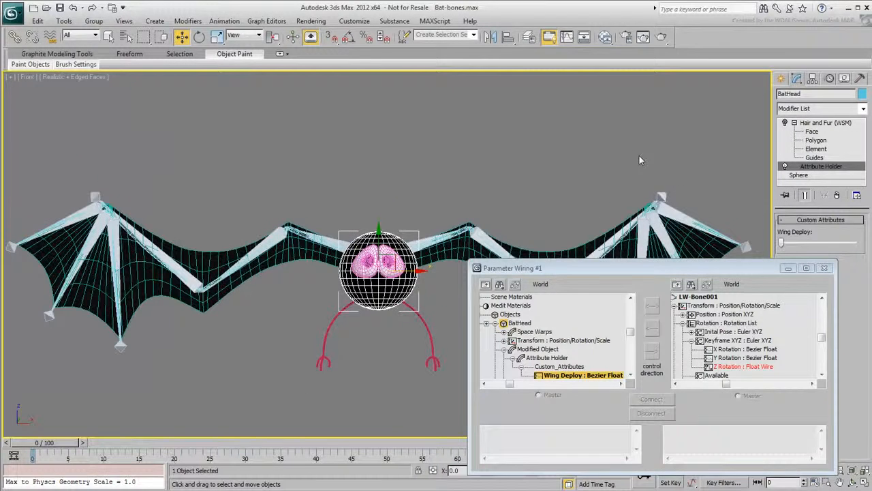
Step: Find the wire on LW-Bone002's Z Rotation in the second parameter tree and copy its expression, -degtorad(Wing_Deploy)*.95
left_click(691, 285)
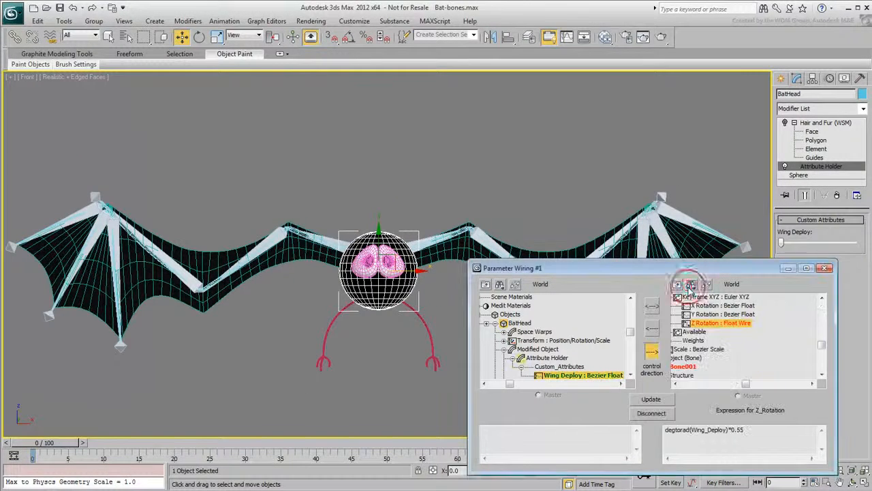
left_click(690, 286)
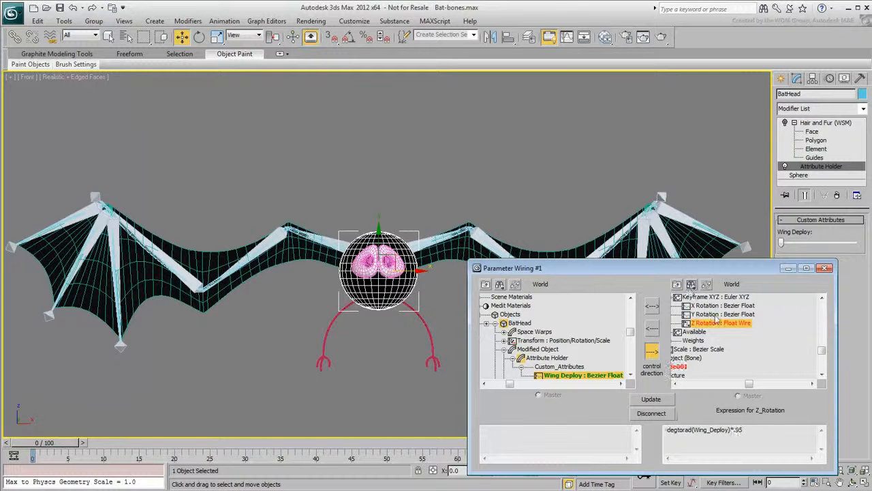
left_click_drag(749, 385, 727, 384)
left_click_drag(823, 356, 821, 348)
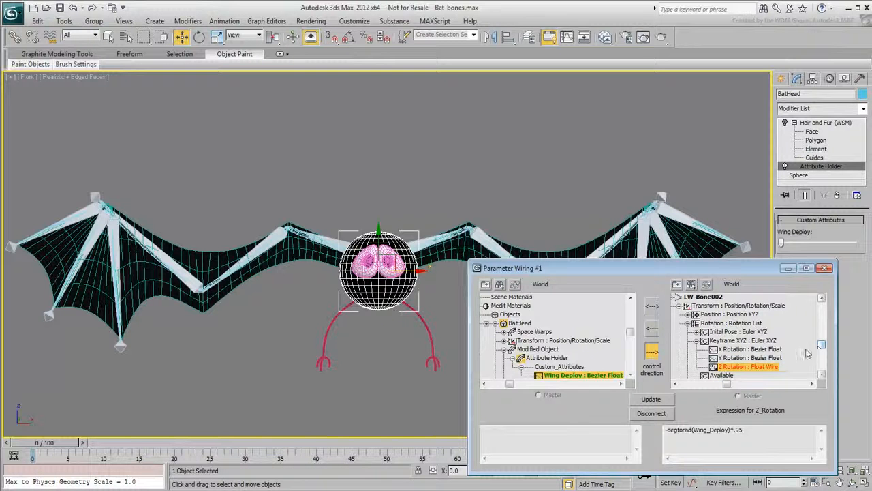
left_click_drag(769, 431, 633, 434)
key("ctrl+c")
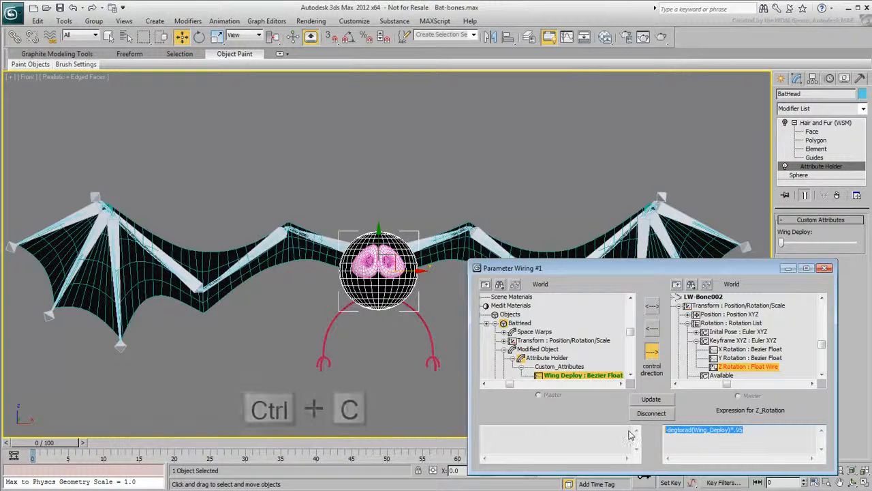
Step: Start wiring the head's Wing Deploy attribute to the Keyframe XYZ Z Rotation of RW-Bone002, the opposite wing's second bone
right_click(365, 239)
left_click(397, 329)
mouse_move(381, 301)
mouse_move(471, 302)
mouse_move(572, 302)
left_click(644, 302)
left_click(269, 235)
mouse_move(260, 244)
mouse_move(343, 256)
mouse_move(422, 269)
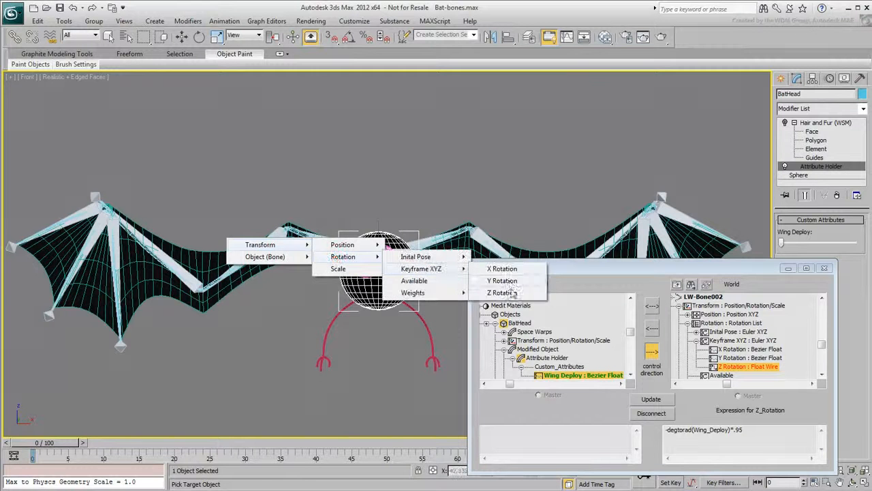
left_click(502, 281)
Step: Connect Wing Deploy one-way to RW-Bone002's Z Rotation with the copied expression -degtorad(Wing_Deploy)*.95, close that dialog, and test the slider
left_click(666, 180)
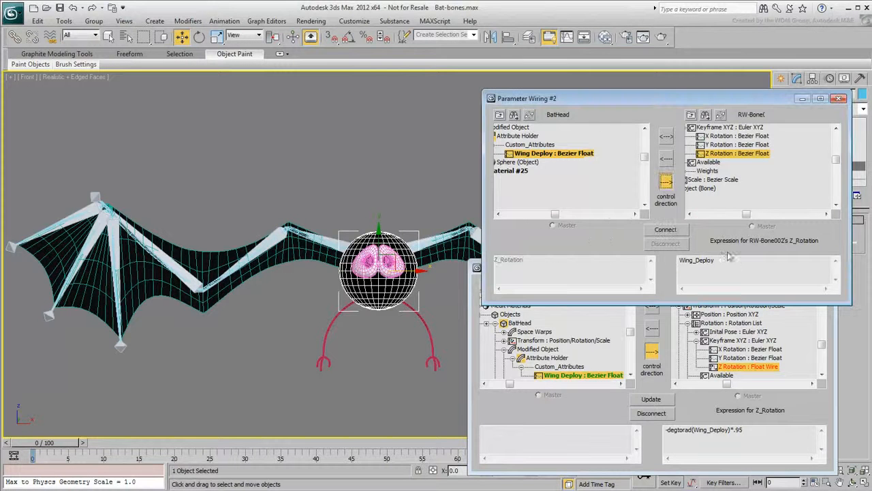
key("ctrl+v")
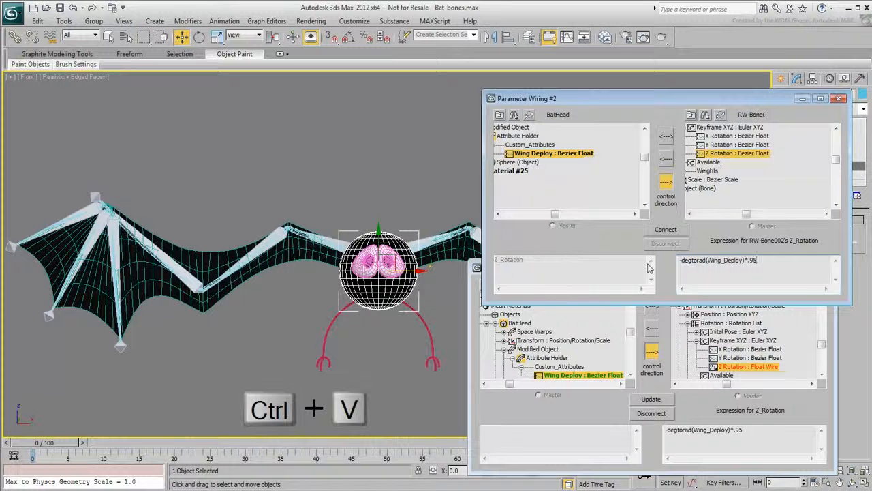
left_click(666, 230)
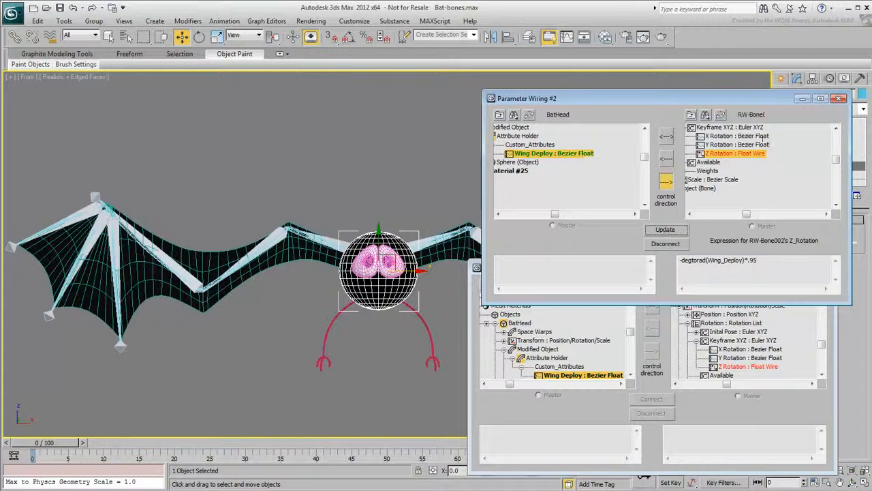
left_click(840, 99)
left_click_drag(782, 246, 758, 247)
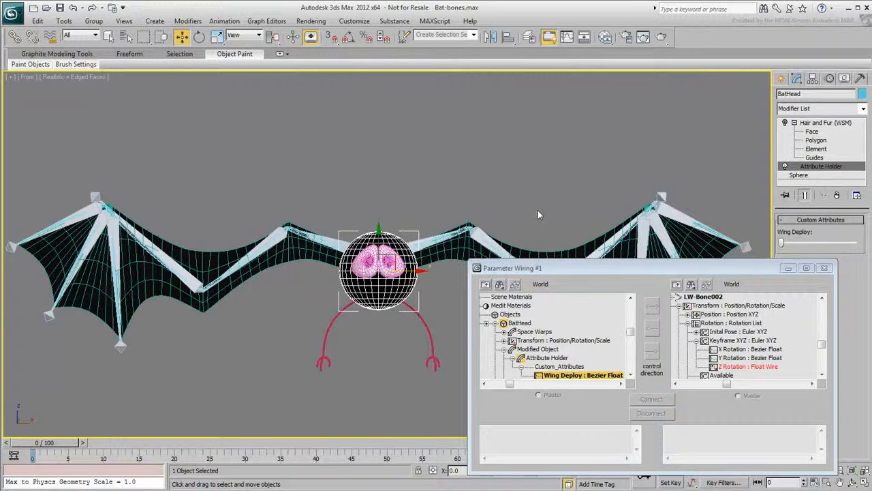
Step: Open the recent scene Bat-complete.max without saving the changes to the current one
left_click(11, 14)
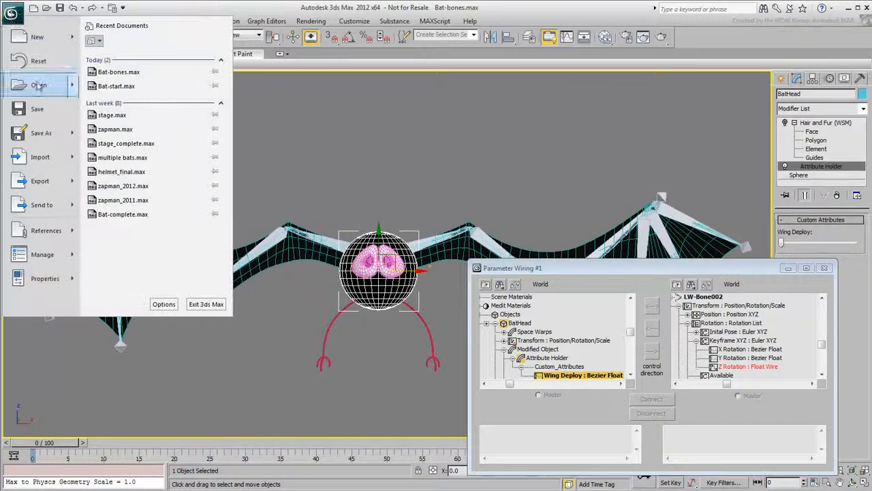
left_click(140, 222)
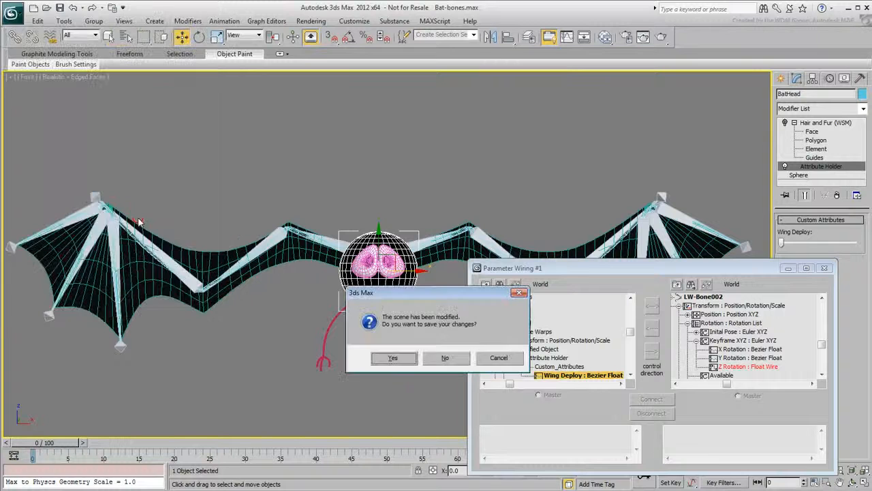
left_click(445, 357)
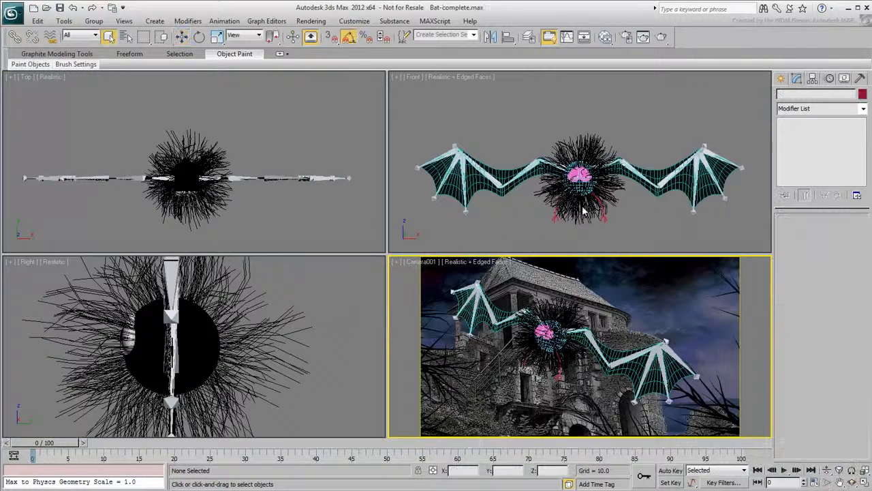
Step: Select the bat's head, try the Wing Deploy slider in its Attribute Holder, and return it to the minimum
left_click(576, 210)
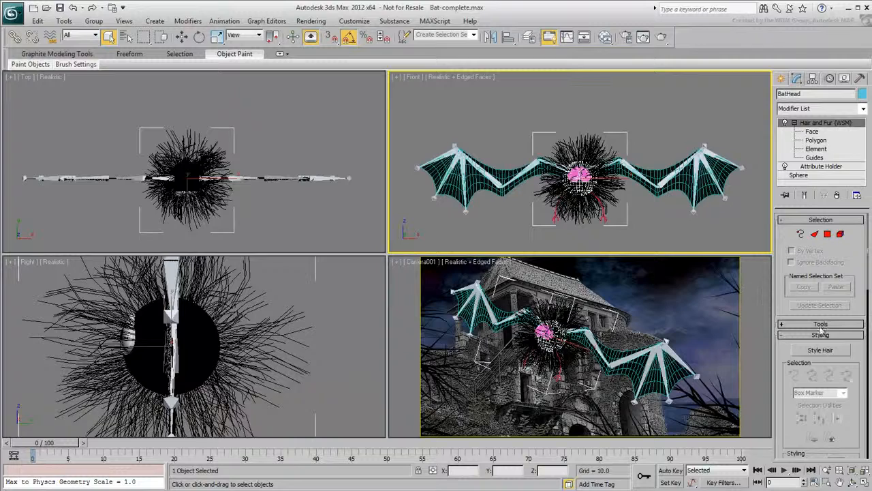
left_click(820, 168)
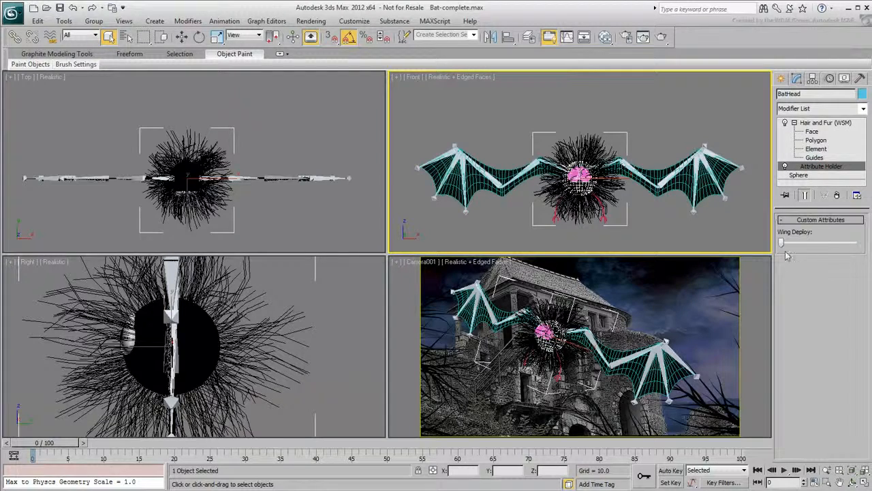
left_click_drag(781, 244, 766, 254)
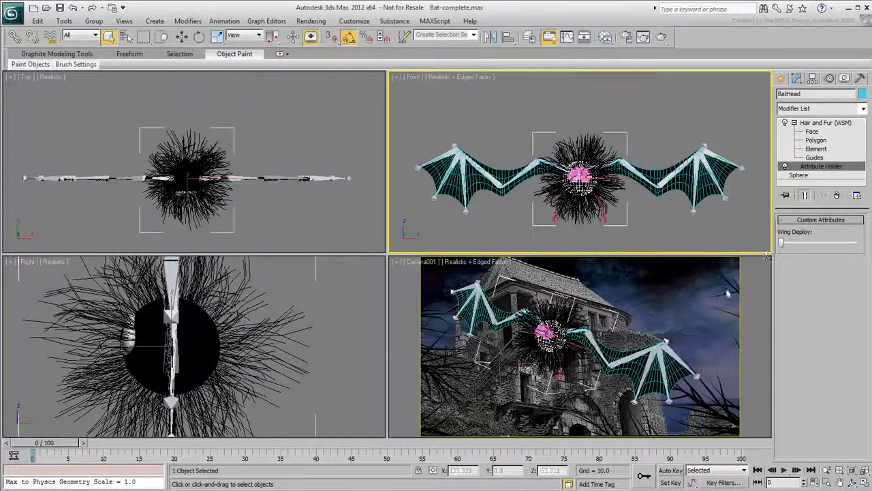
Step: Activate the Camera001 view and render the bat against the castle background
middle_click(702, 314)
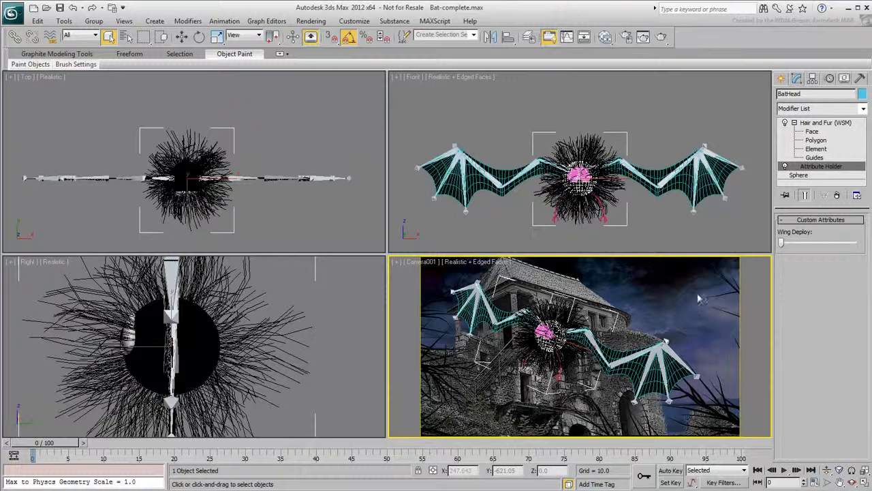
left_click(660, 37)
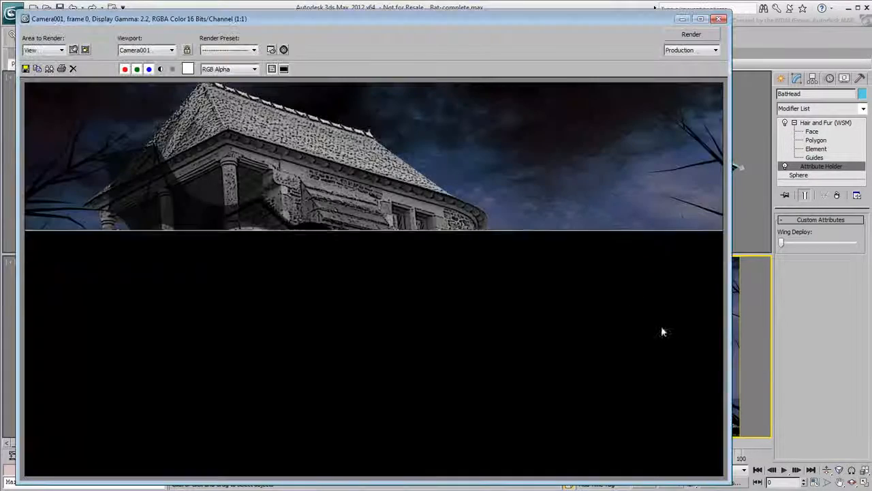